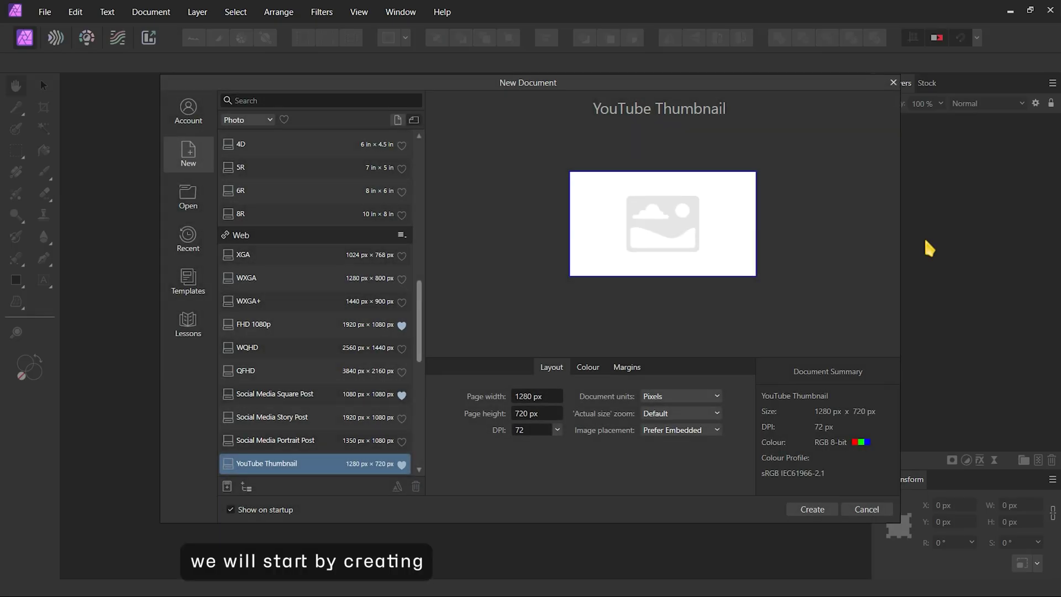
Create a 1080×1080 px document from the Social Media Square Post preset.
click(312, 403)
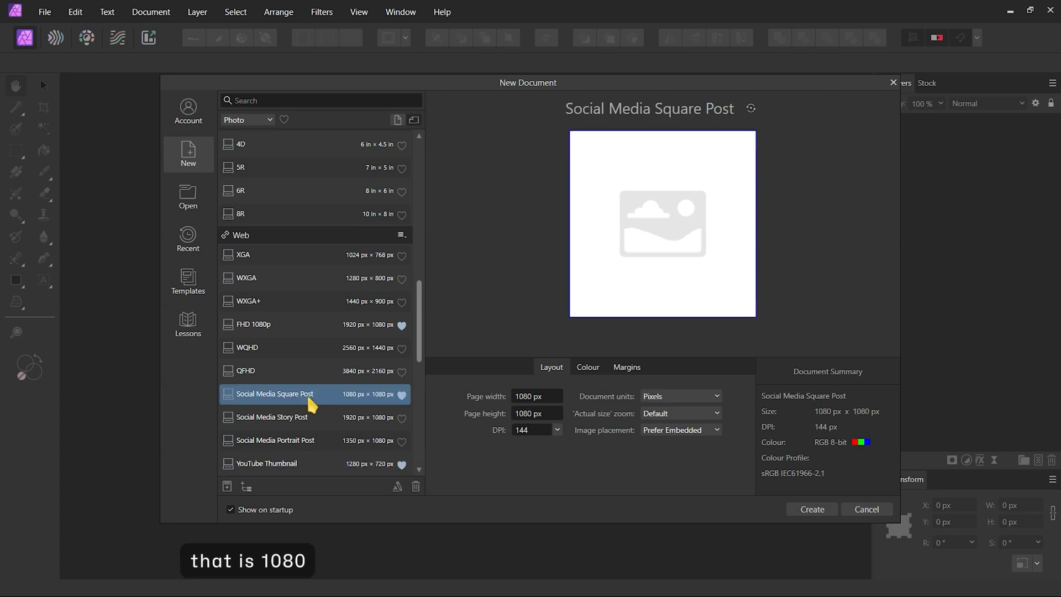
click(814, 514)
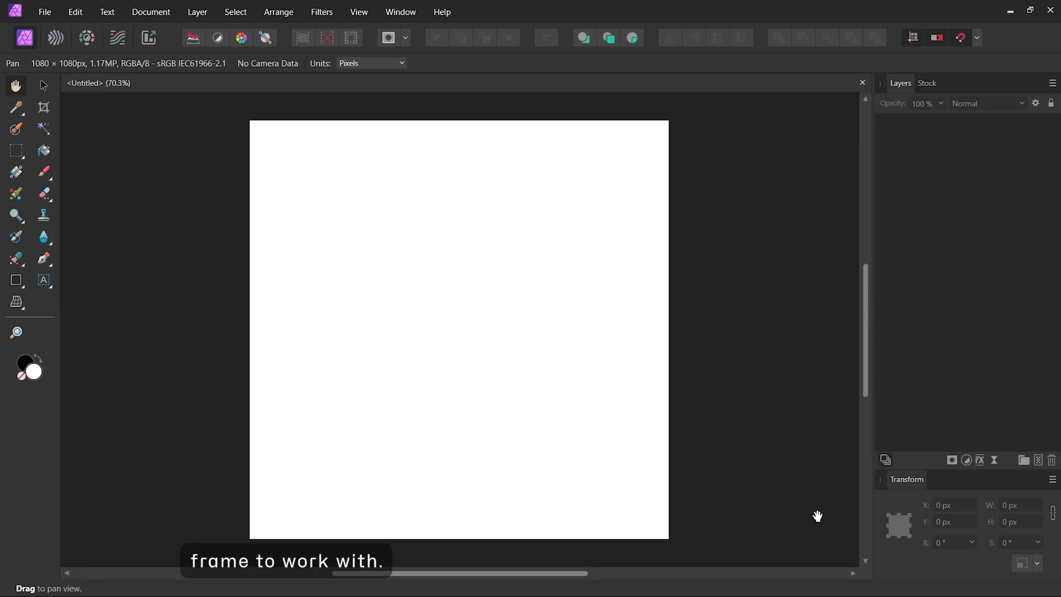
Place the flower-crown portrait JPG onto the canvas with File > Place.
click(45, 12)
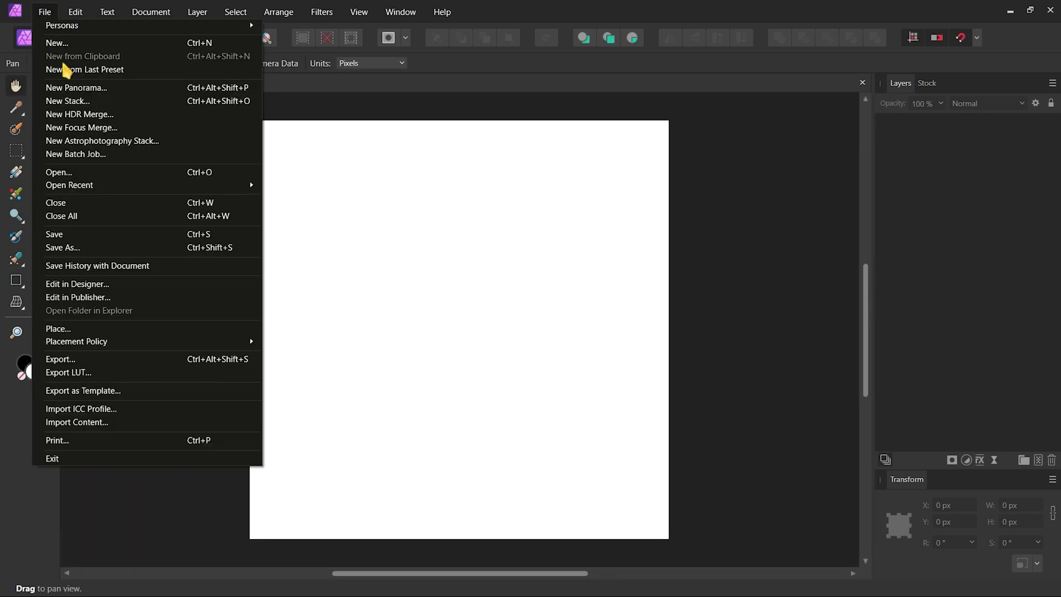
click(147, 333)
click(212, 108)
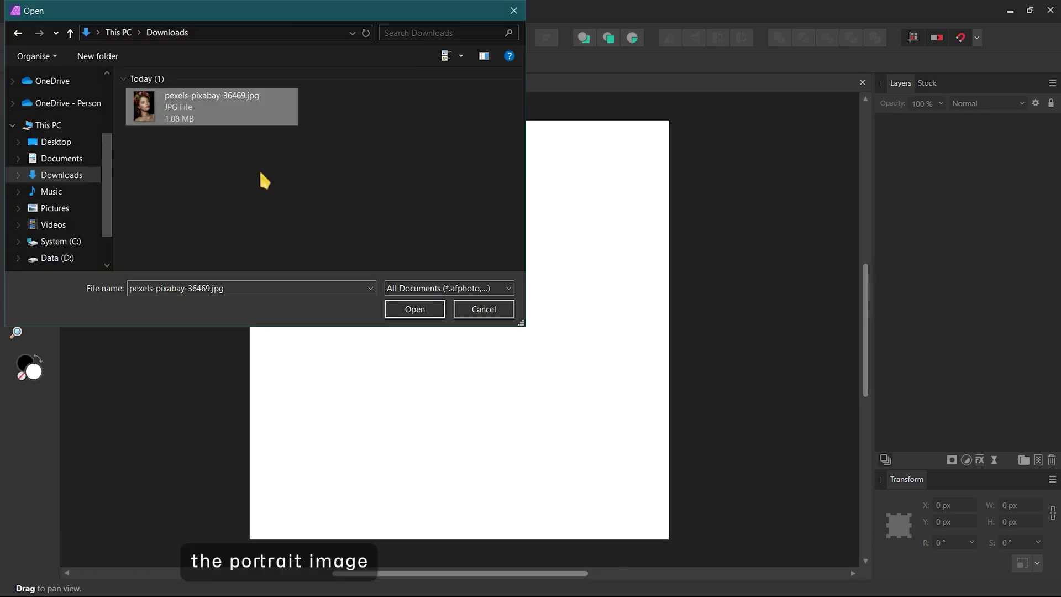
click(414, 310)
drag(322, 153, 645, 389)
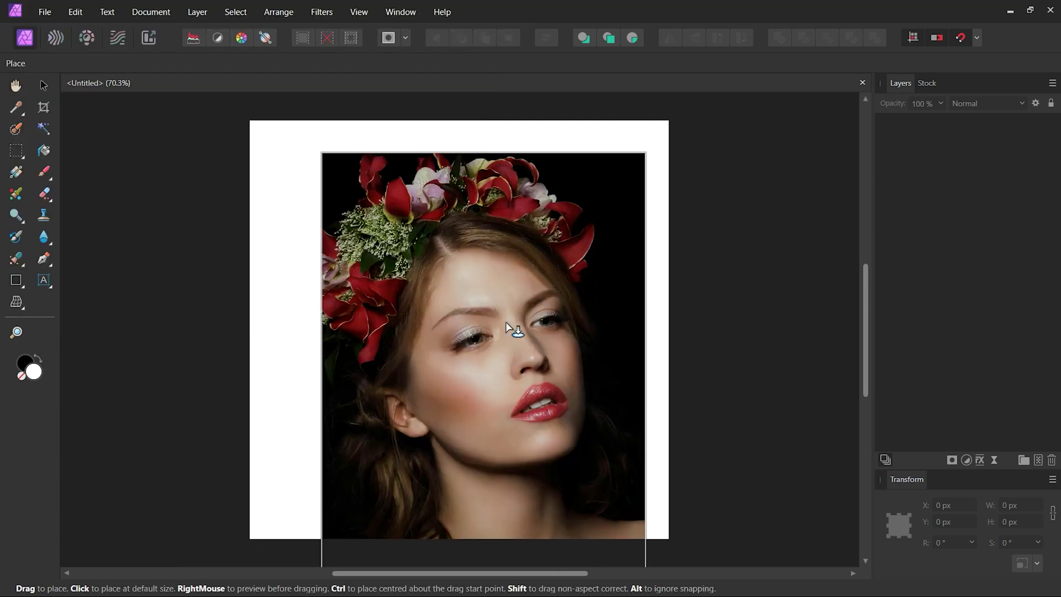
Stretch the photo to the full 1080 px canvas width and nudge it up.
drag(322, 390, 251, 391)
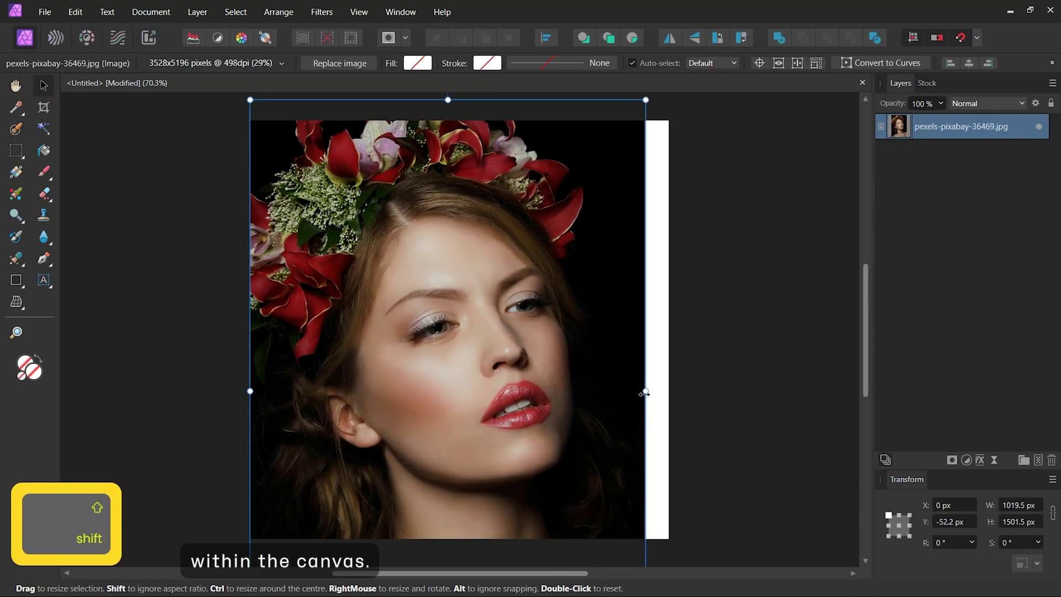
drag(645, 390, 668, 391)
drag(544, 396, 540, 389)
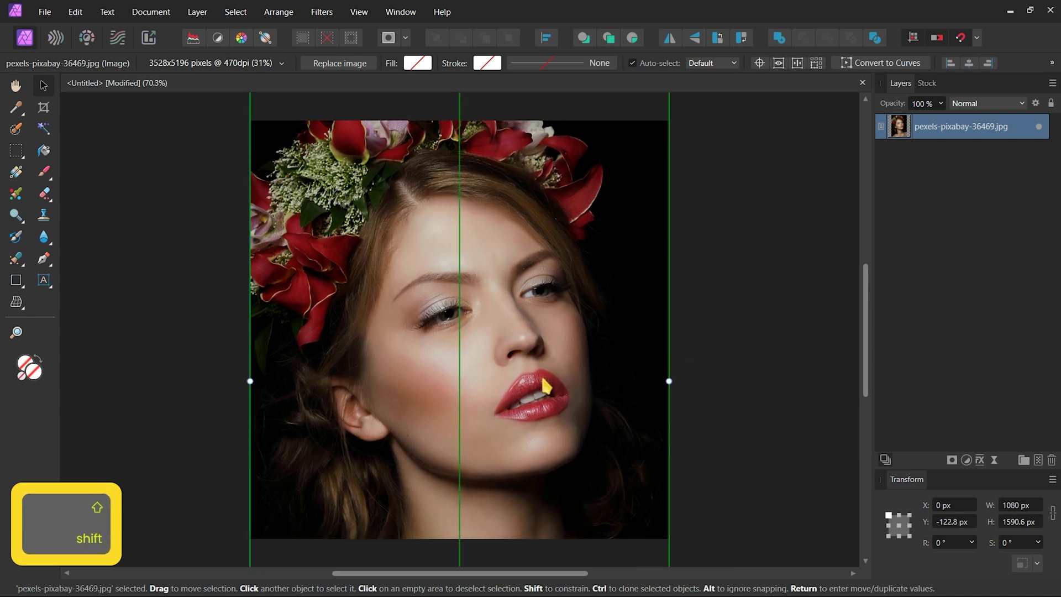
Duplicate the portrait layer and lock the original.
key(ctrl+j)
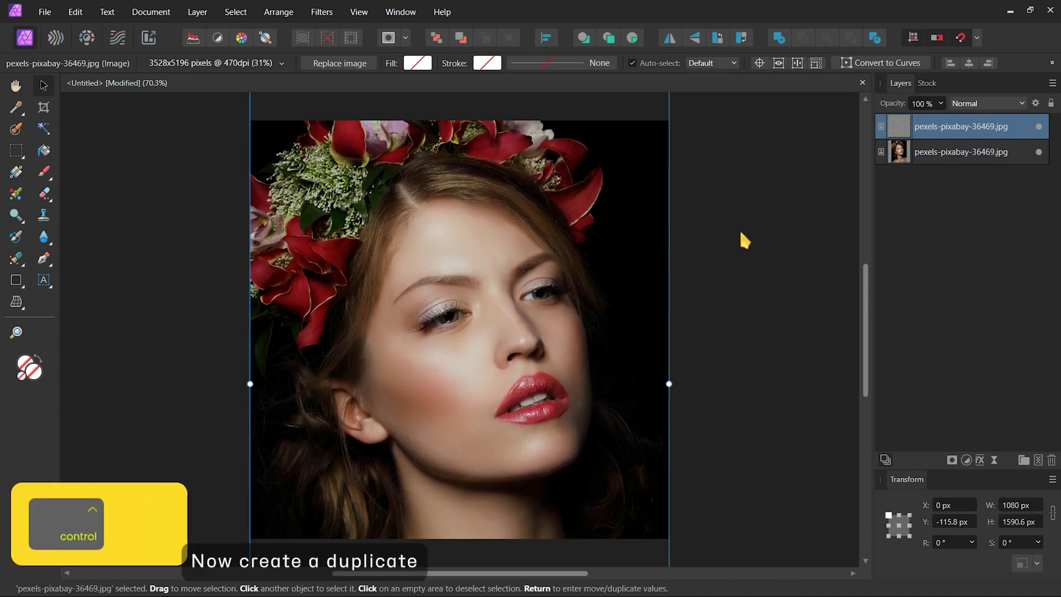
click(947, 156)
click(1050, 104)
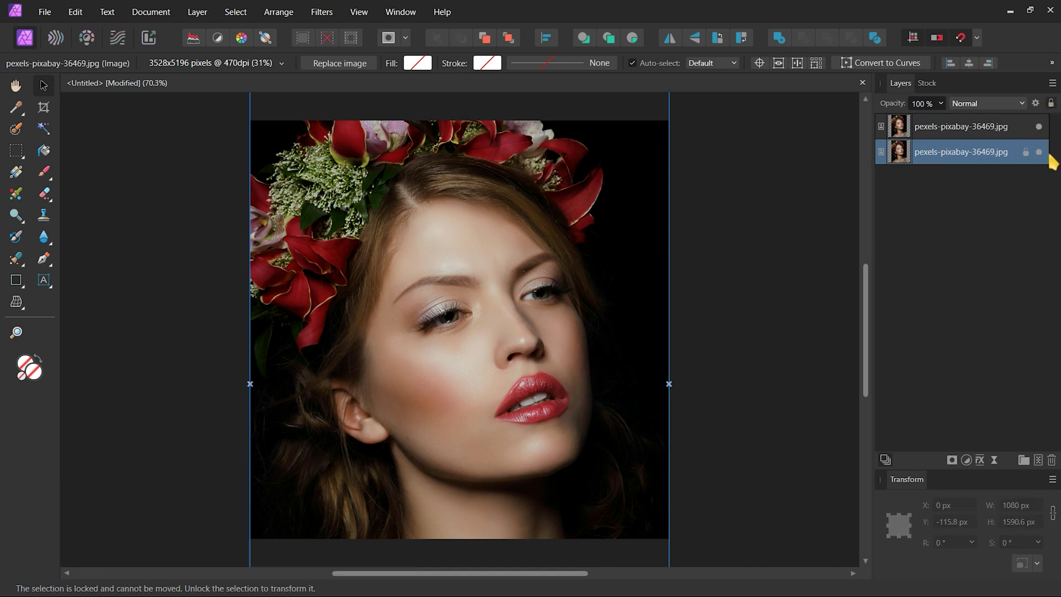
Rasterise and trim the duplicate layer and rename it 'copy'.
click(981, 135)
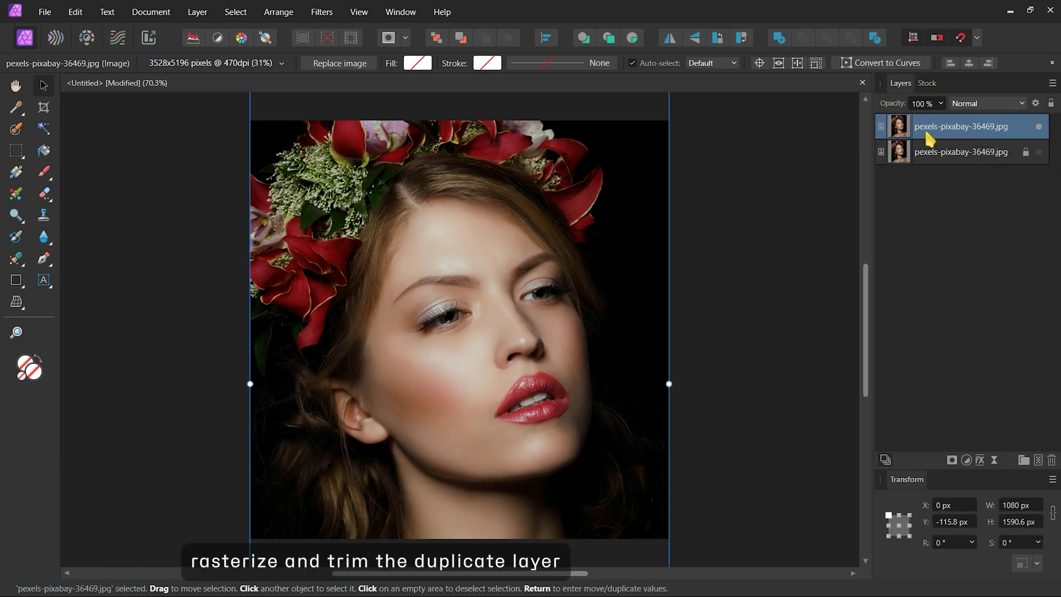
right_click(917, 133)
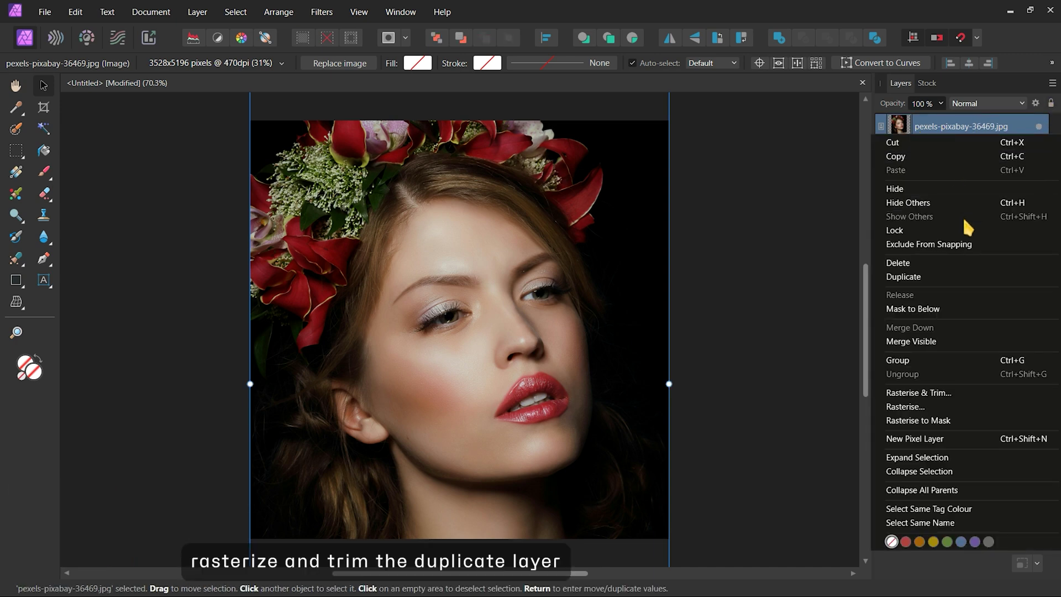
click(962, 388)
double_click(949, 129)
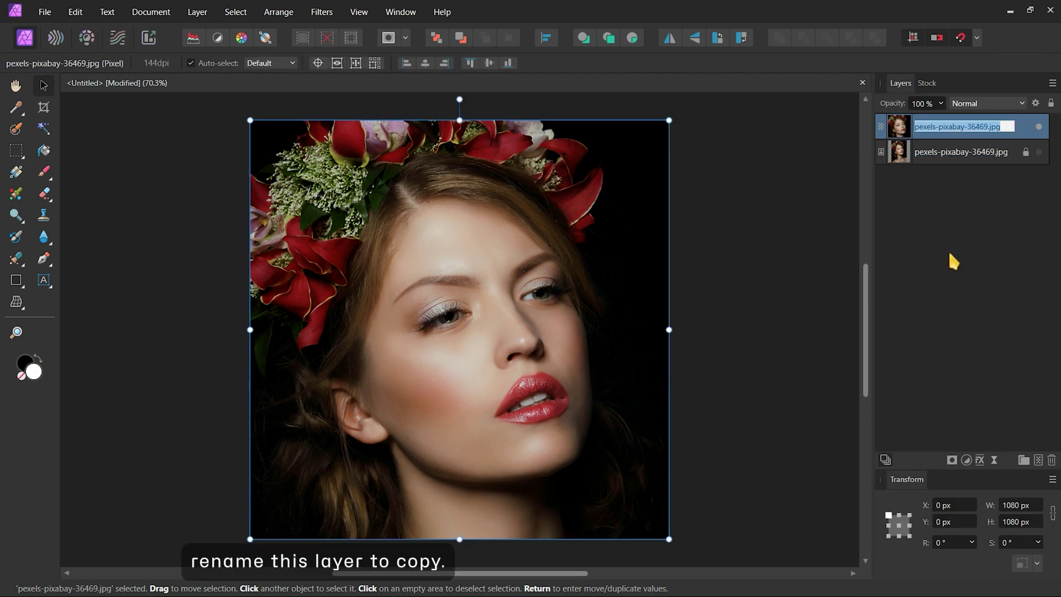
text(copy)
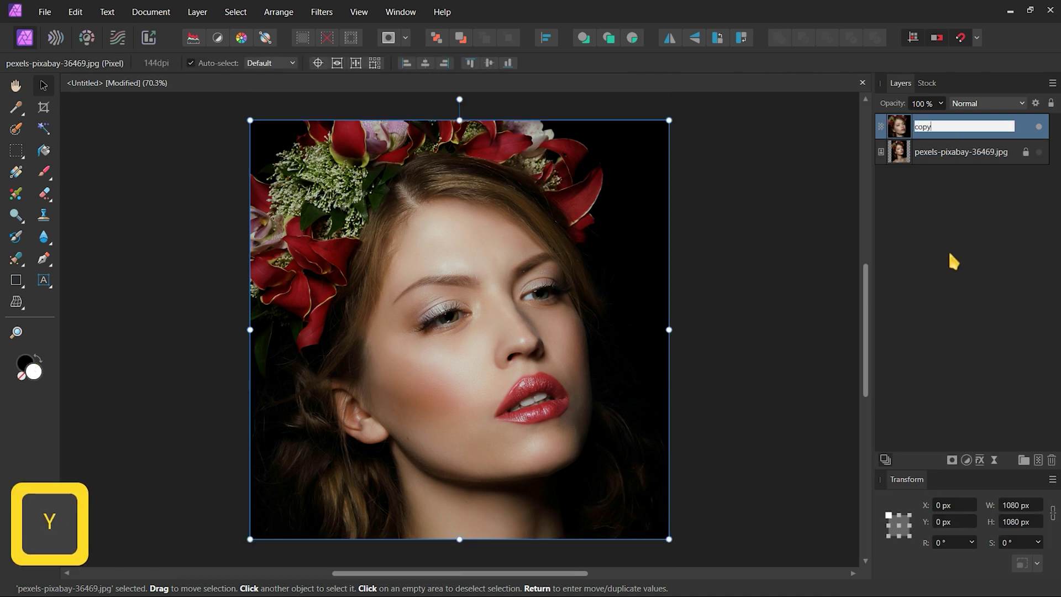
key(Return)
Add a Motion Blur live filter with 350 px radius and Preserve Alpha ticked.
click(707, 154)
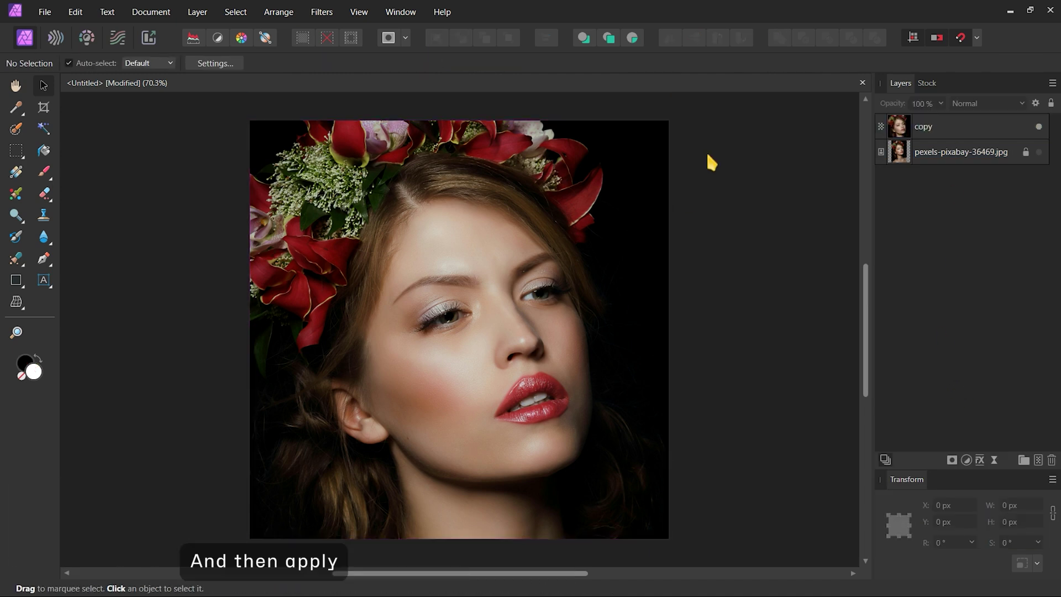
click(993, 460)
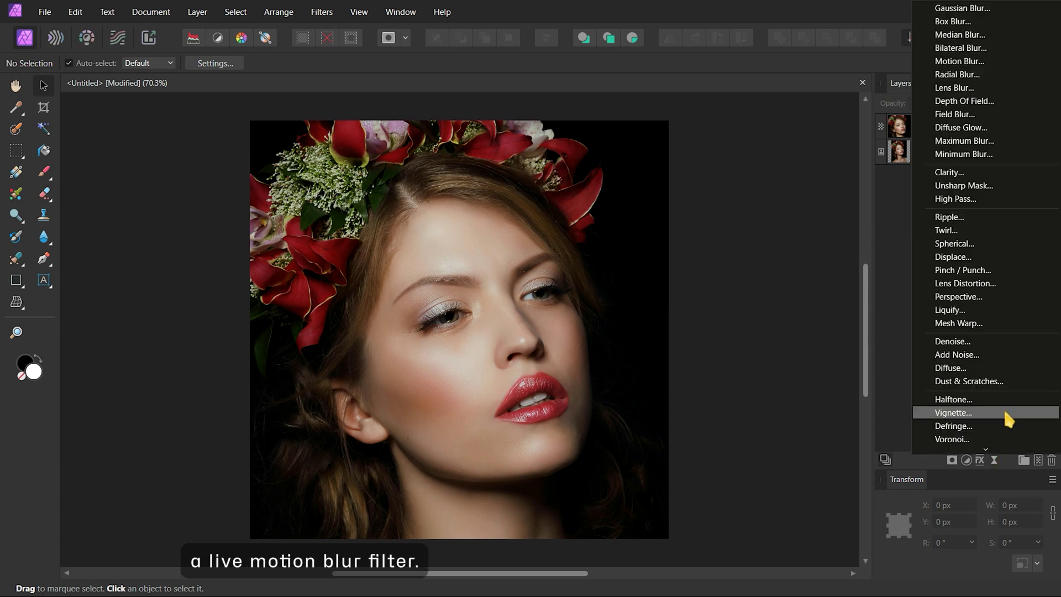
click(994, 63)
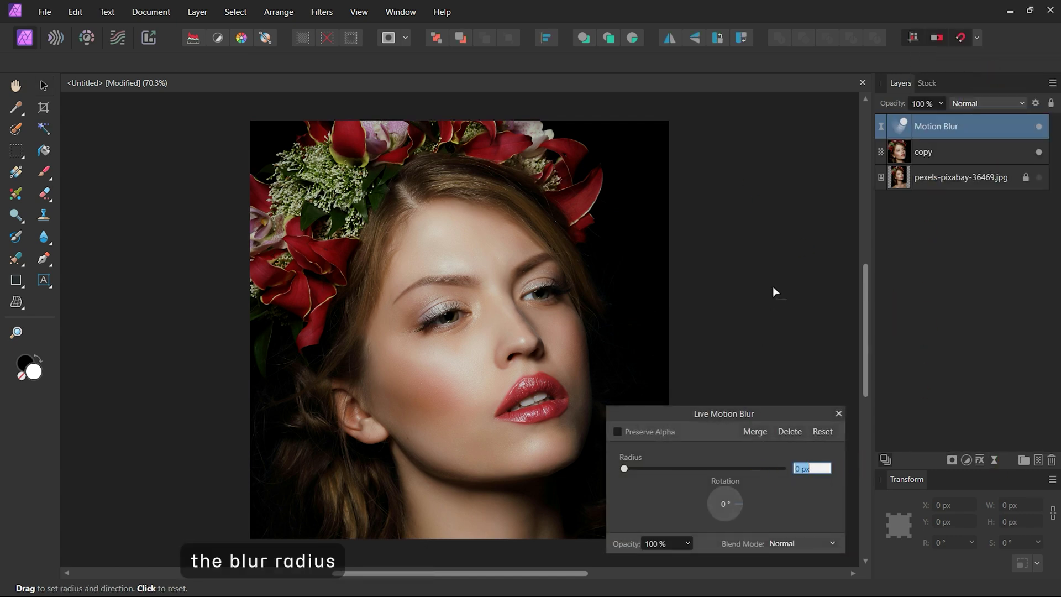
text(350)
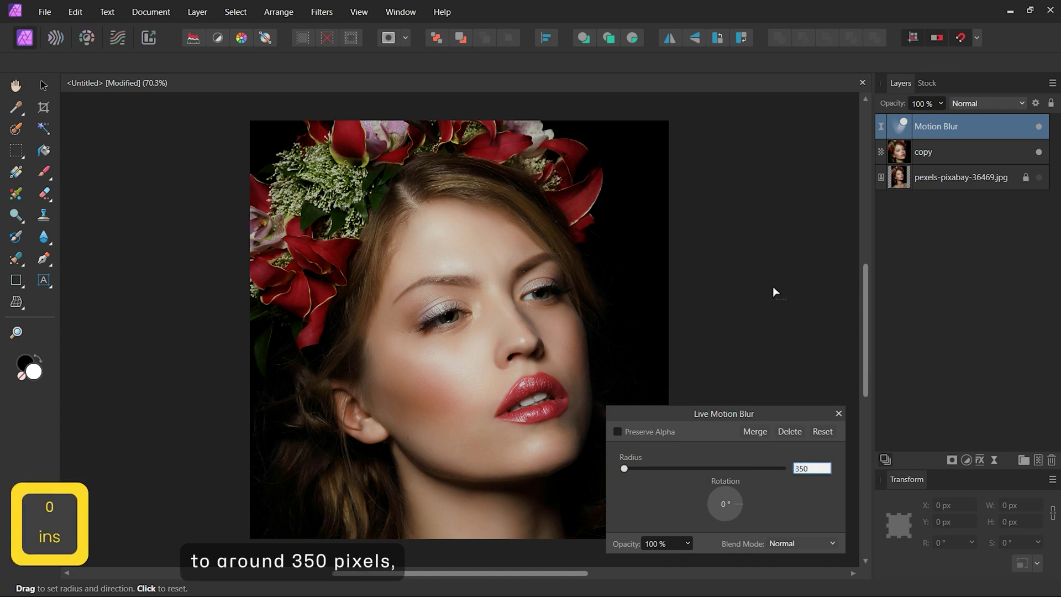
key(Return)
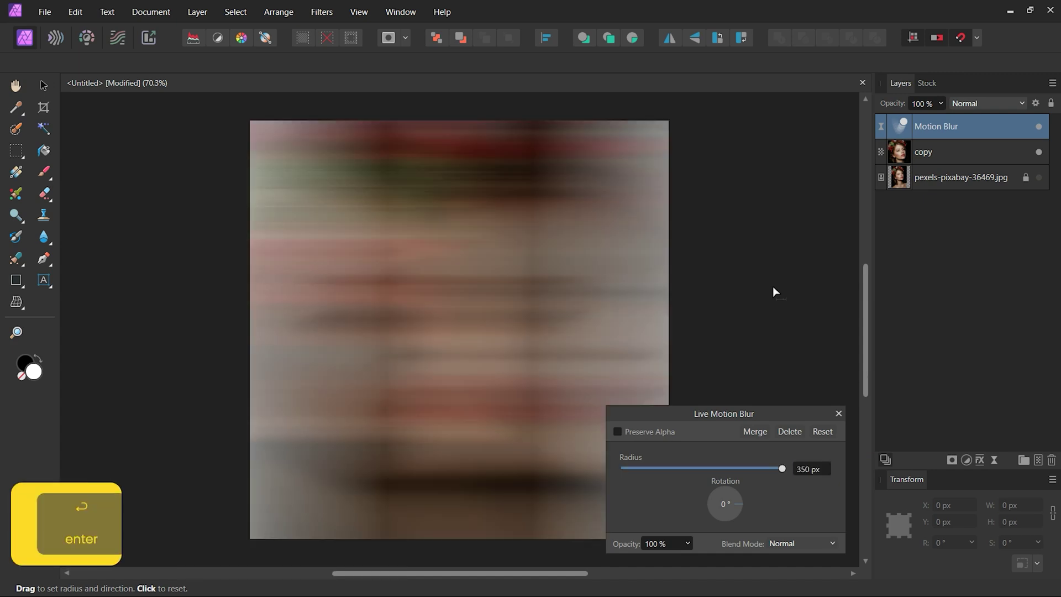
click(616, 429)
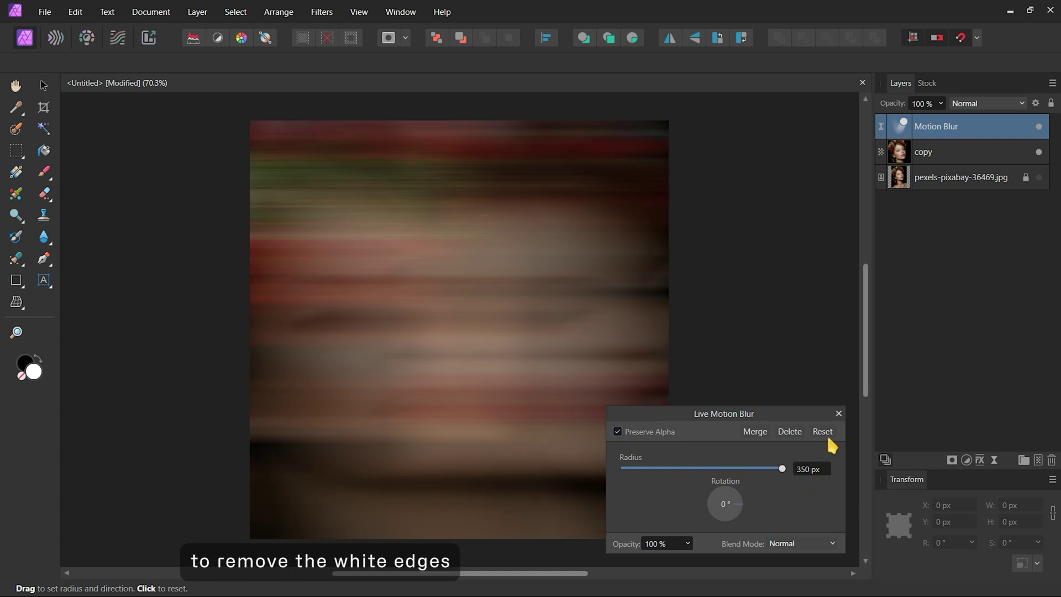
click(838, 413)
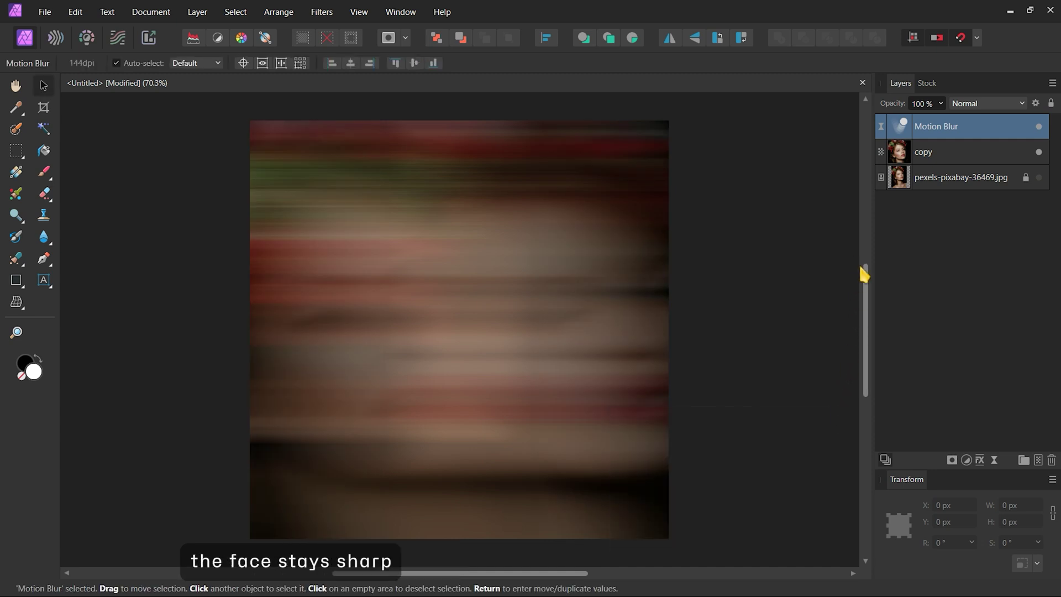
Add a mask to the Motion Blur layer and paint the face sharp with a large brush.
click(952, 461)
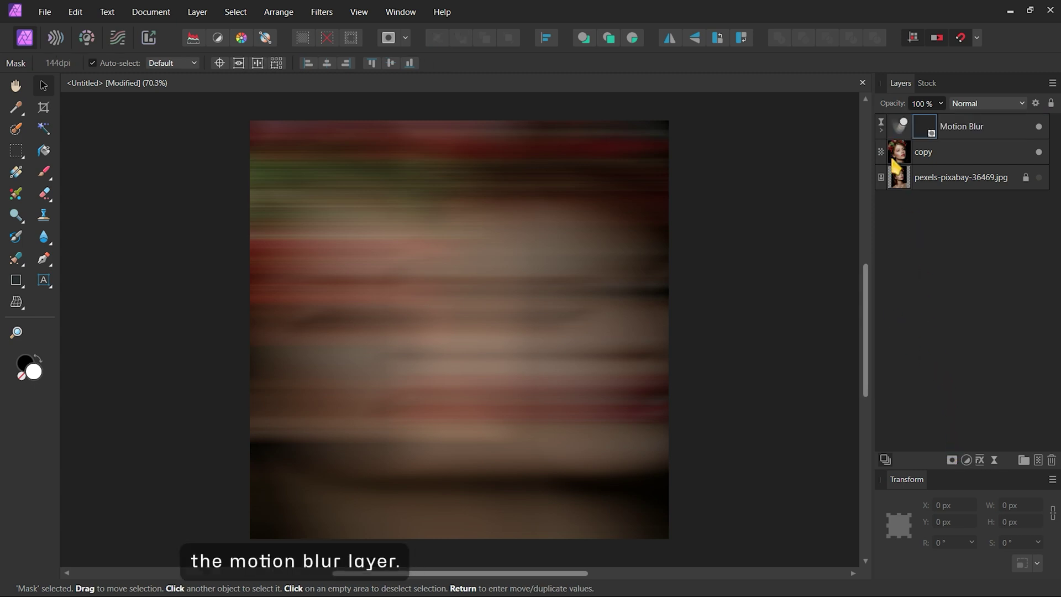
click(881, 130)
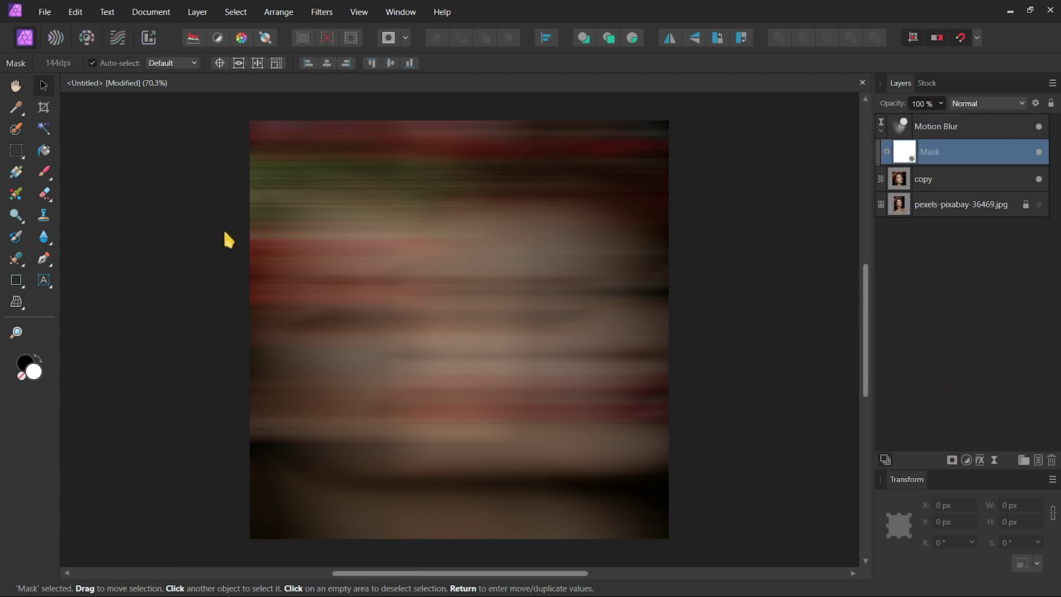
click(48, 174)
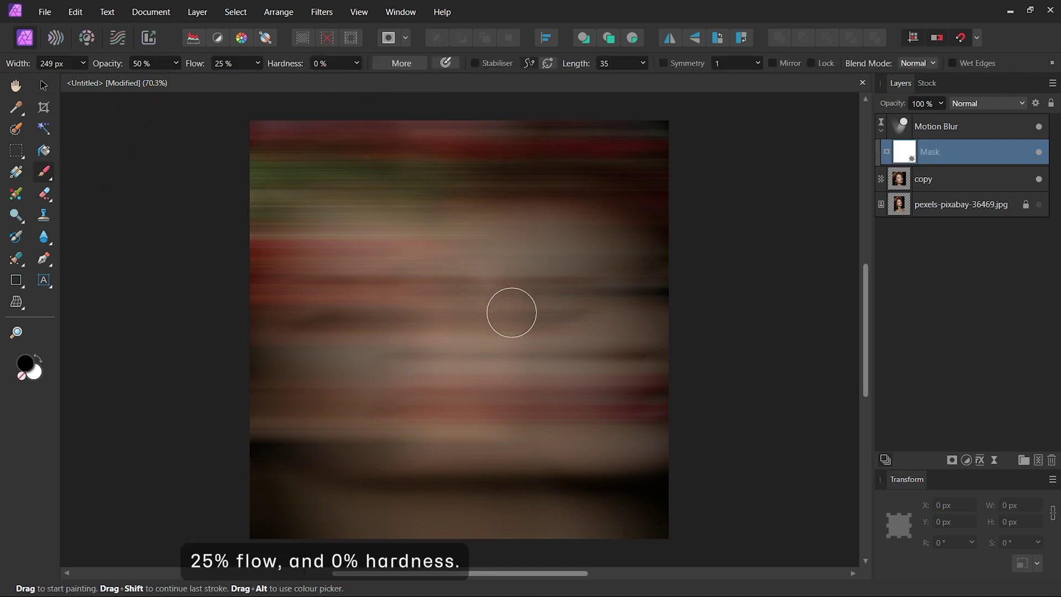
key(bracketright)
key(bracketright)
key(bracketright)
key(bracketright)
key(bracketright)
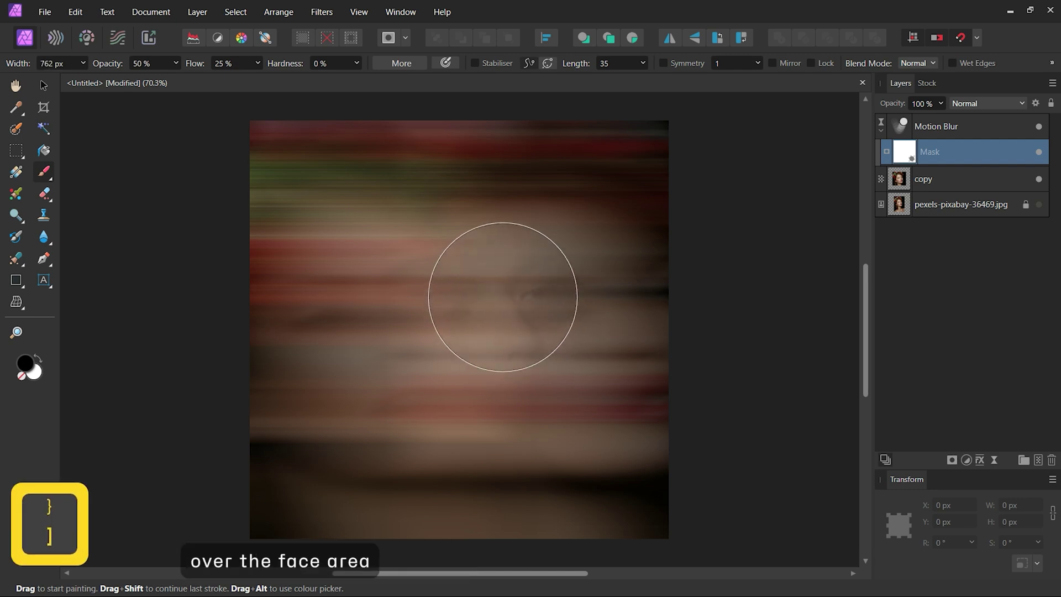
mouse_move(503, 393)
mouse_down()
mouse_move(481, 286)
mouse_move(505, 343)
mouse_move(450, 249)
mouse_move(505, 390)
mouse_move(445, 232)
mouse_move(434, 256)
mouse_move(516, 462)
mouse_move(507, 327)
mouse_up()
Reveal the left eye, brow and nose with a smaller brush, then deselect.
key(bracketleft)
key(bracketleft)
key(bracketleft)
key(bracketleft)
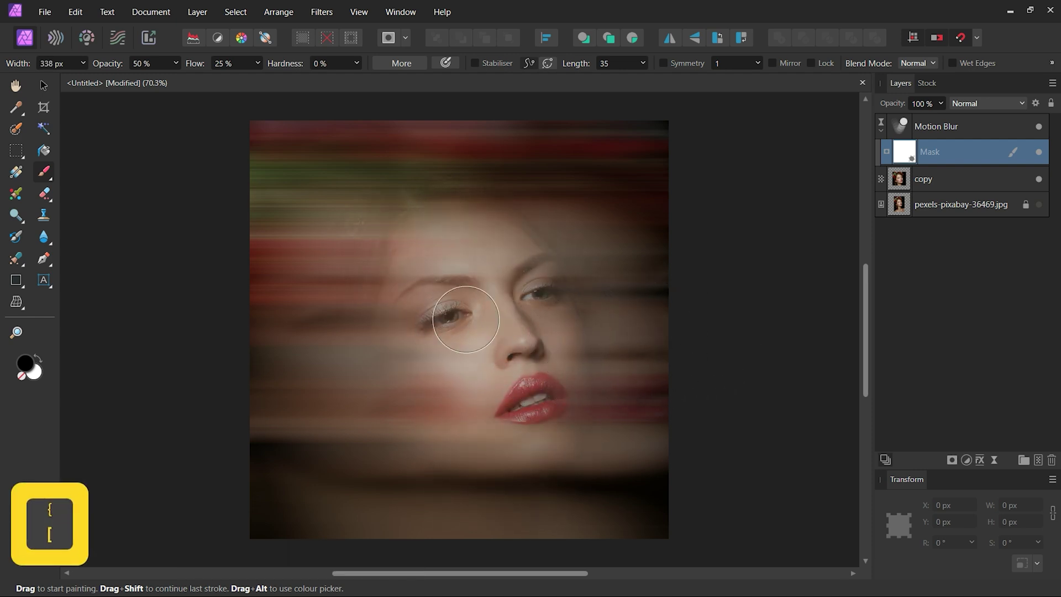
key(bracketleft)
key(bracketleft)
mouse_move(446, 308)
mouse_down()
mouse_move(434, 307)
mouse_move(469, 314)
mouse_up()
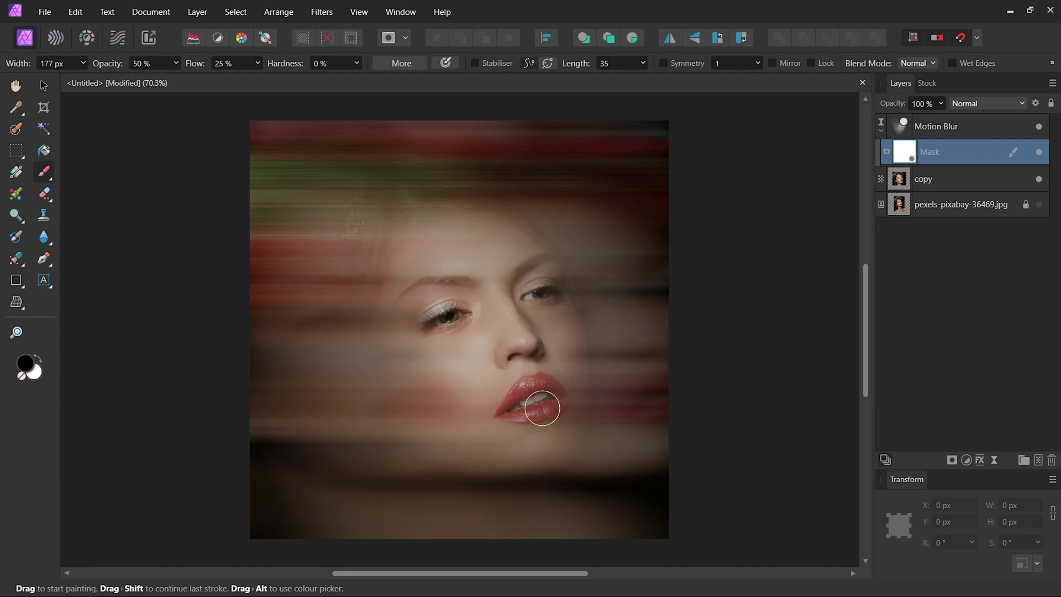
drag(522, 272, 481, 317)
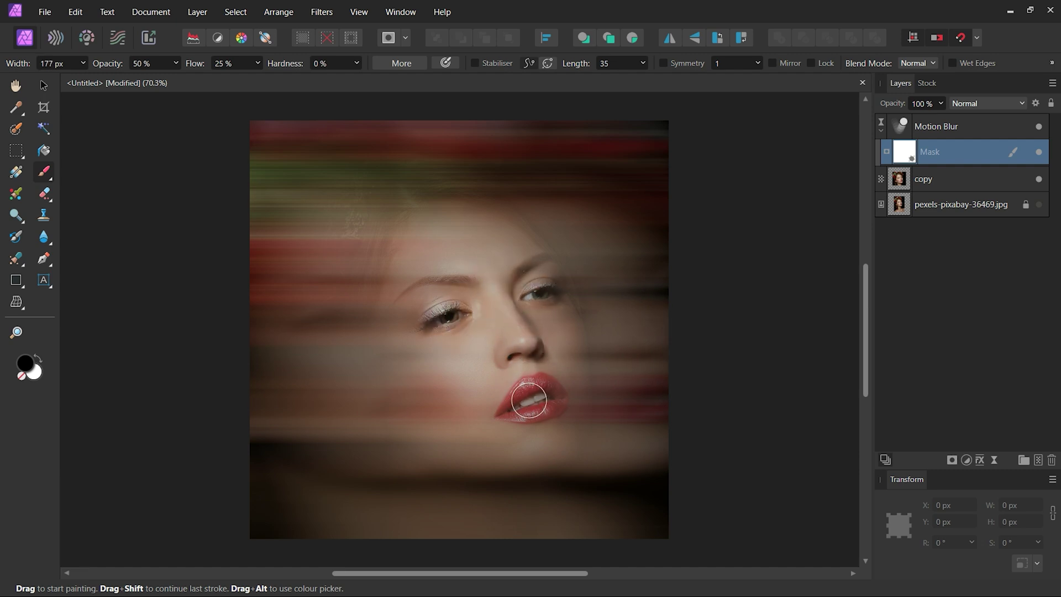
click(45, 86)
click(797, 188)
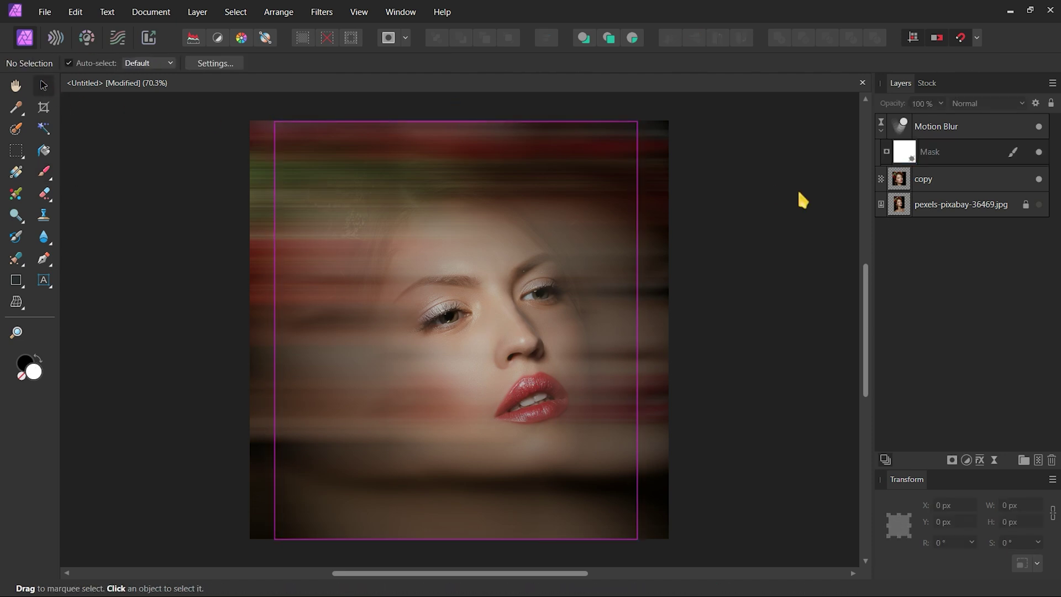
Add an Add Noise live filter: 50% intensity, Uniform, Monochromatic, 80% opacity.
click(994, 459)
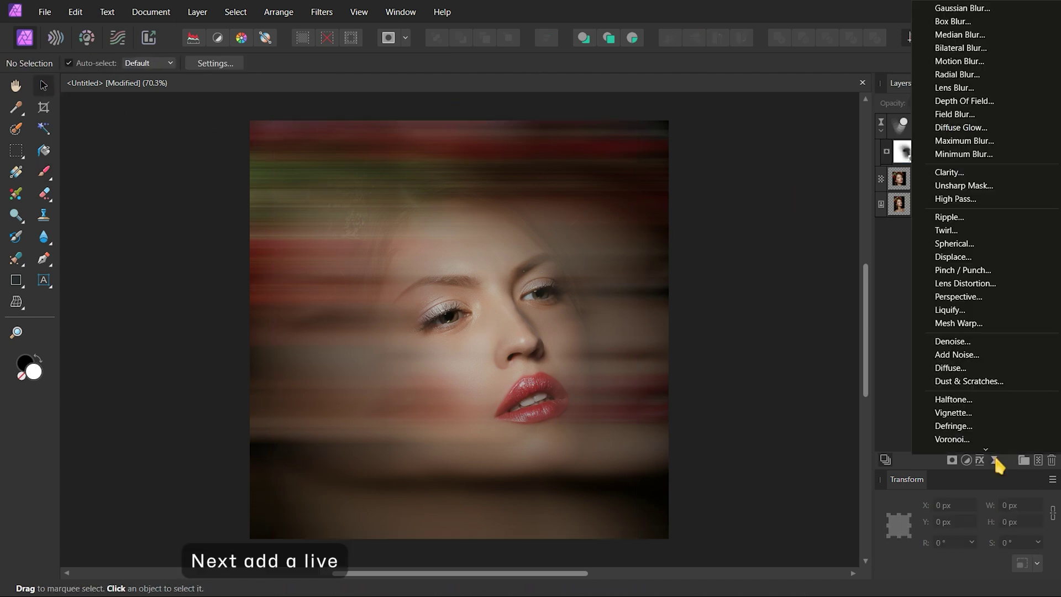
click(986, 356)
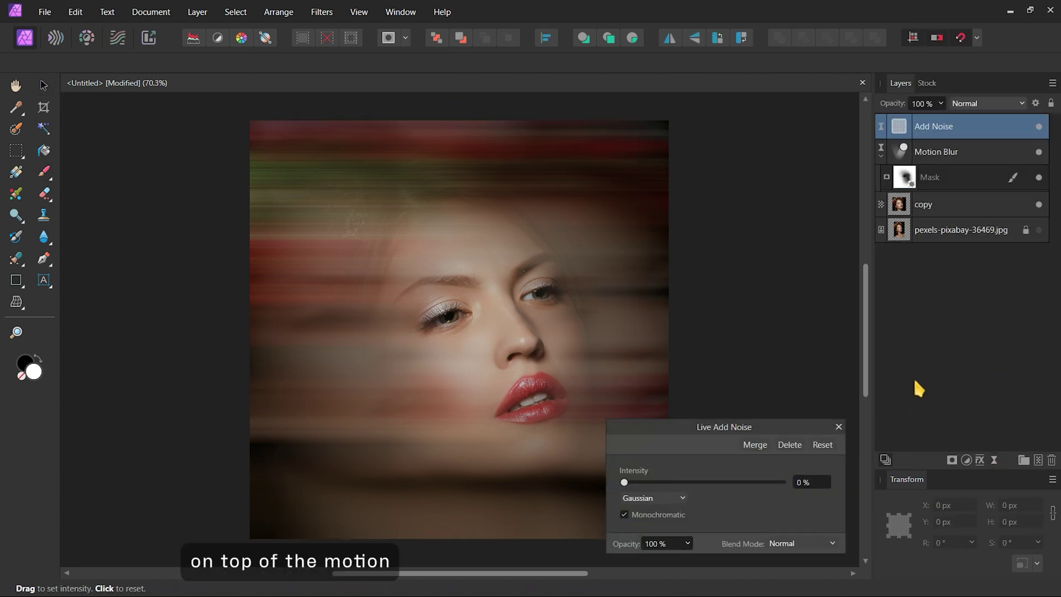
click(799, 482)
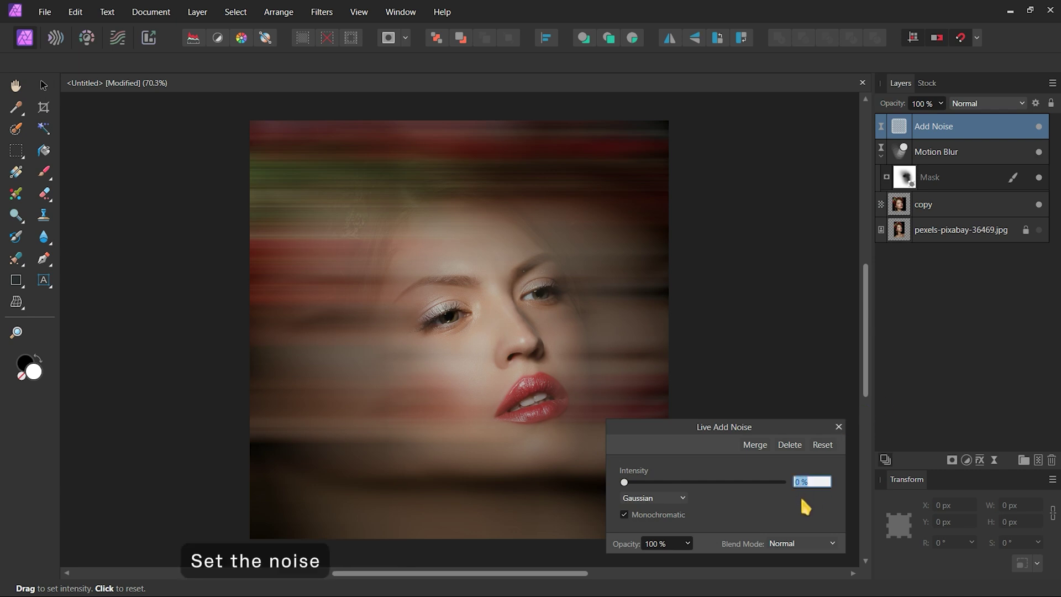
text(50)
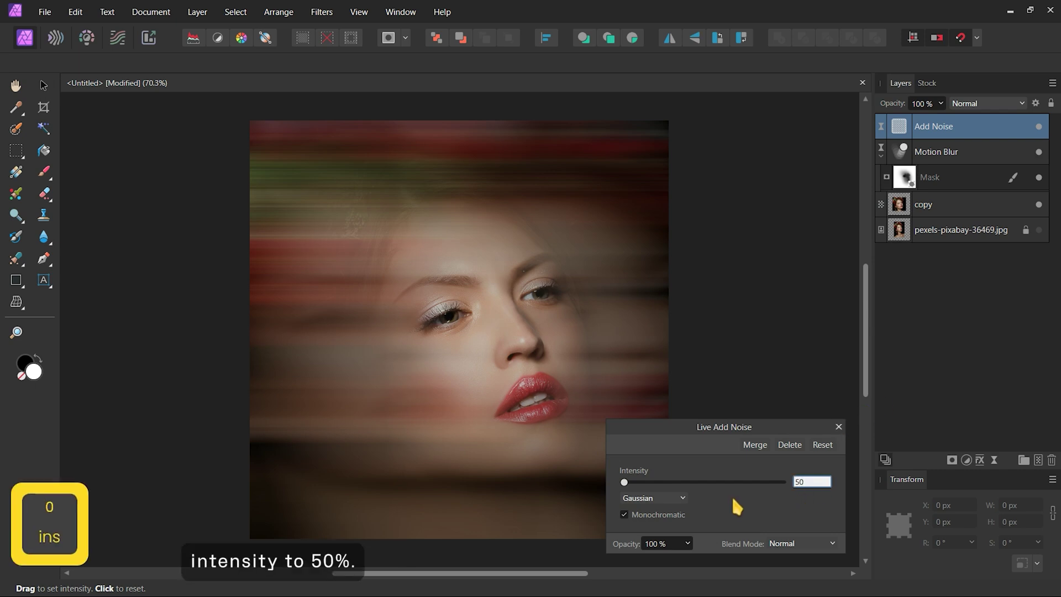
key(Return)
click(685, 498)
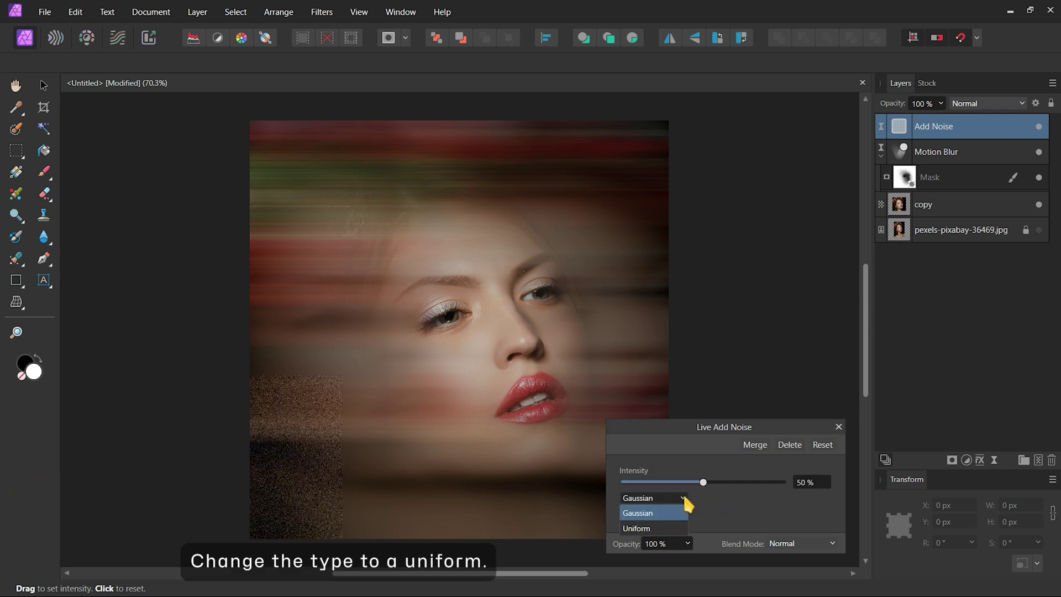
click(653, 527)
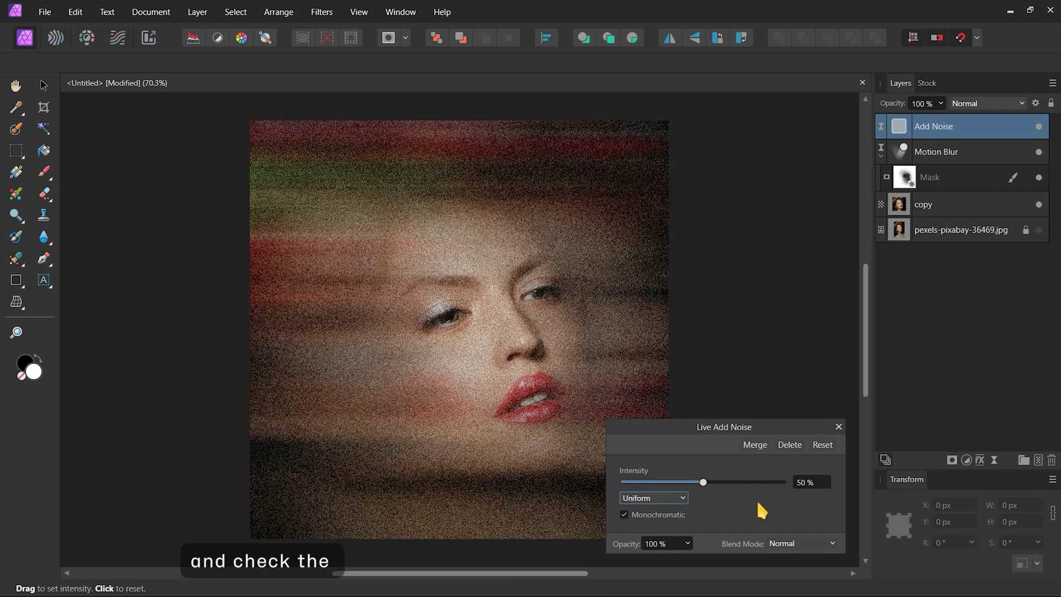
click(651, 514)
click(662, 545)
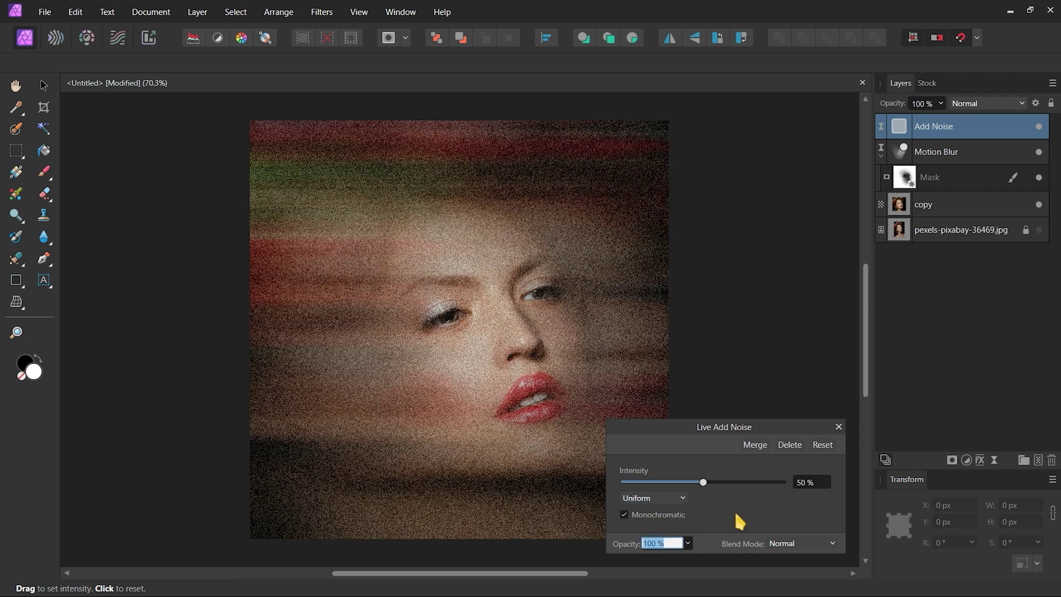
text(80)
key(Return)
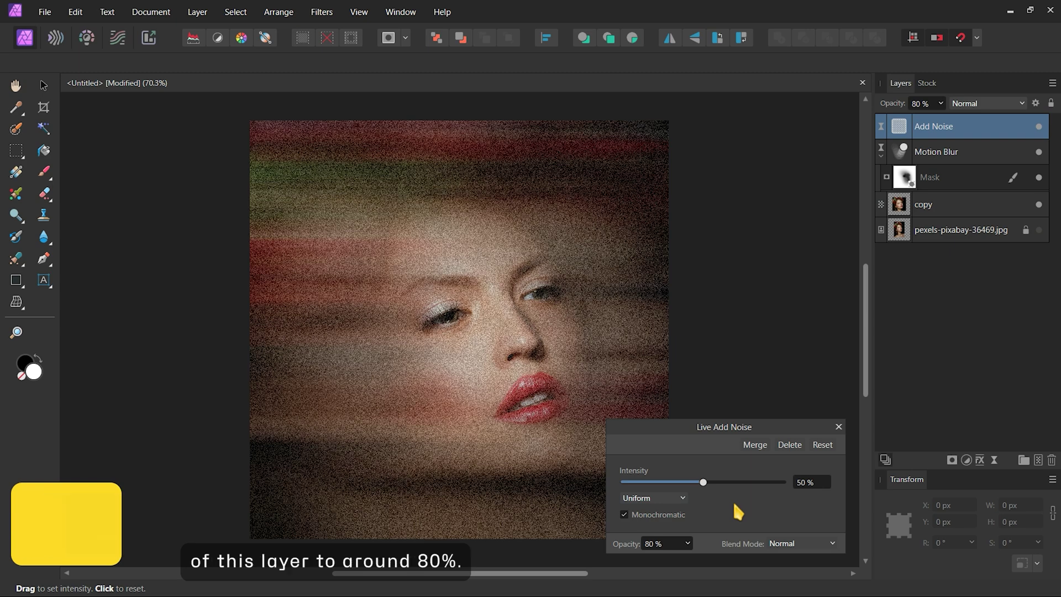
Copy the Motion Blur face mask onto the Add Noise filter to keep the face grain-free.
click(838, 427)
click(914, 181)
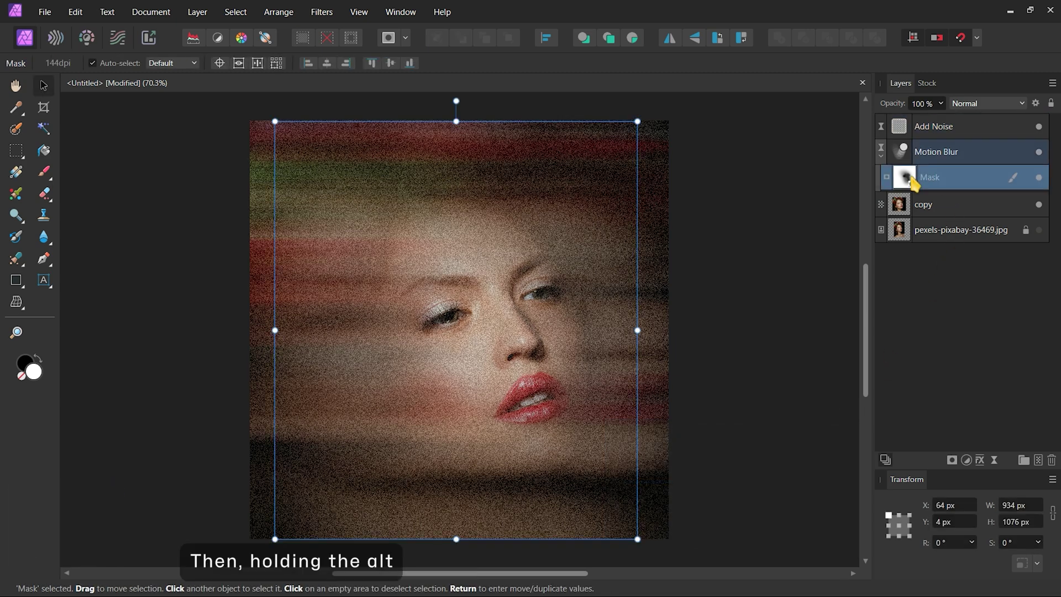
mouse_move(914, 180)
mouse_down()
mouse_move(911, 131)
mouse_move(927, 124)
mouse_up()
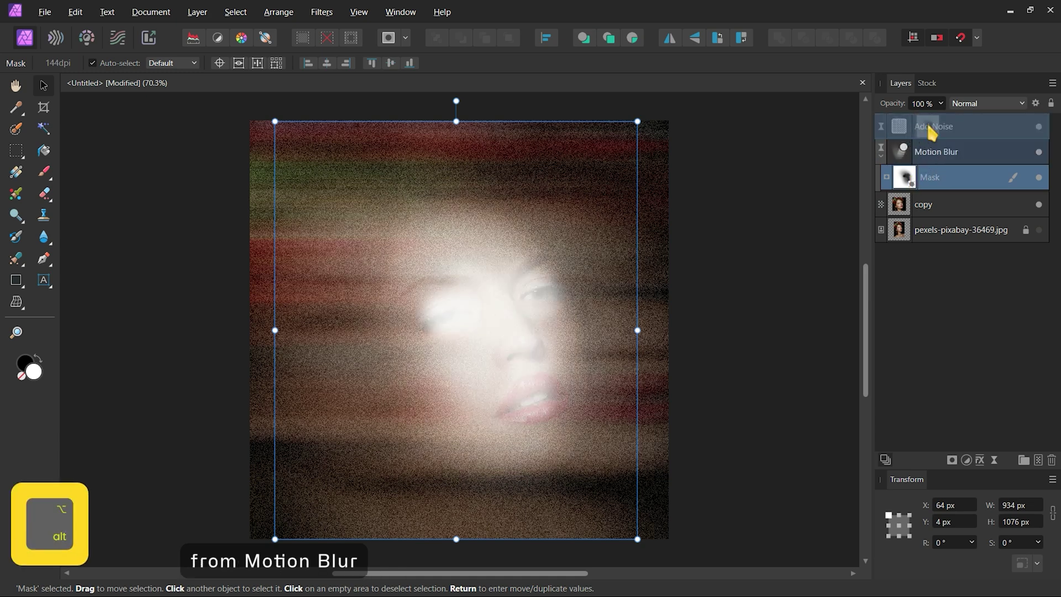
drag(910, 161, 894, 134)
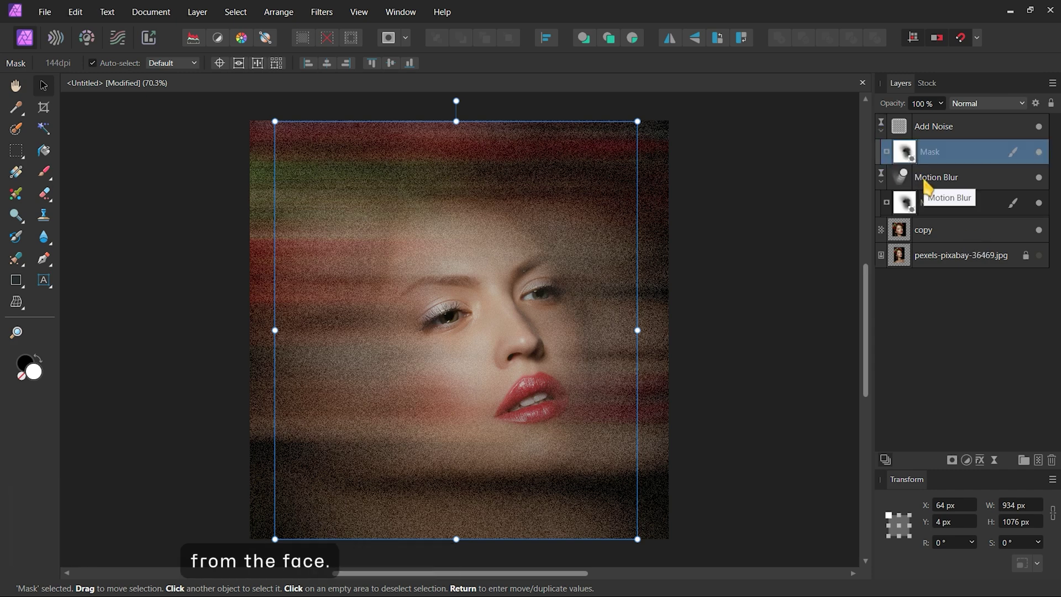
click(755, 152)
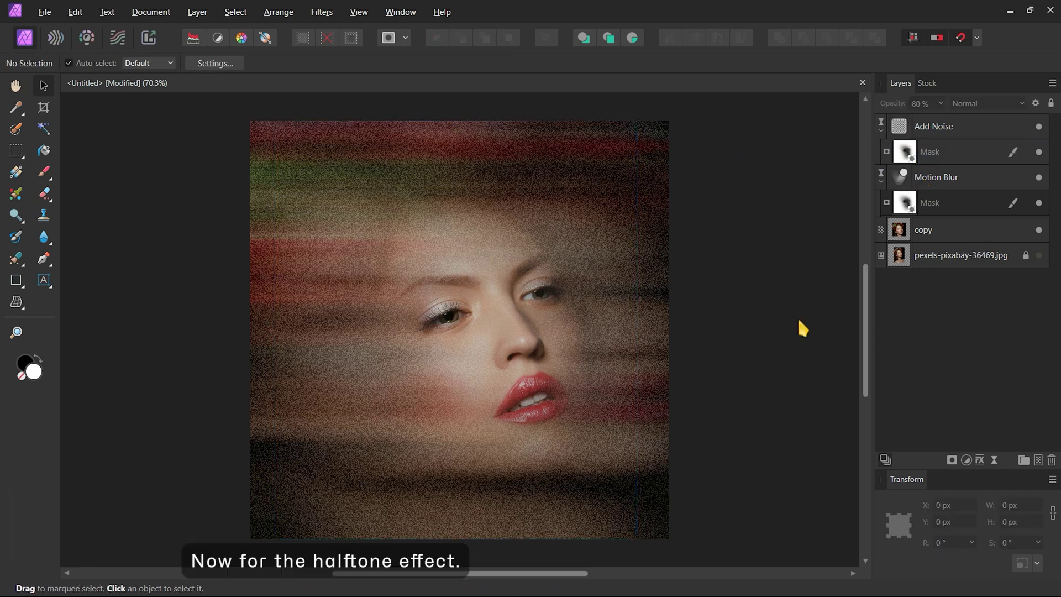
Add a Live Halftone line screen with cell size 5, contrast 50 and 75% opacity.
click(995, 461)
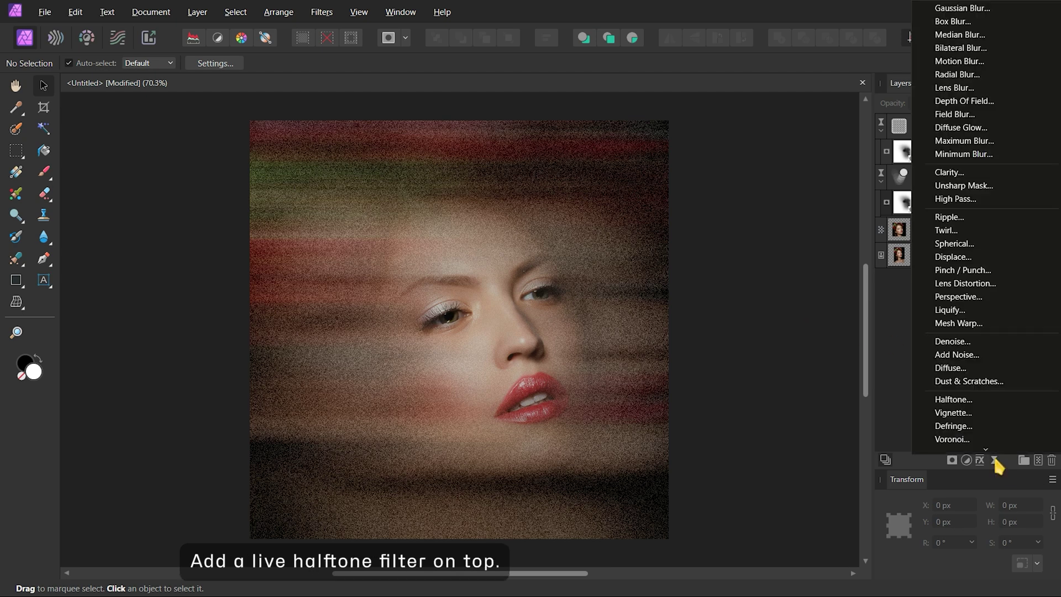
click(994, 402)
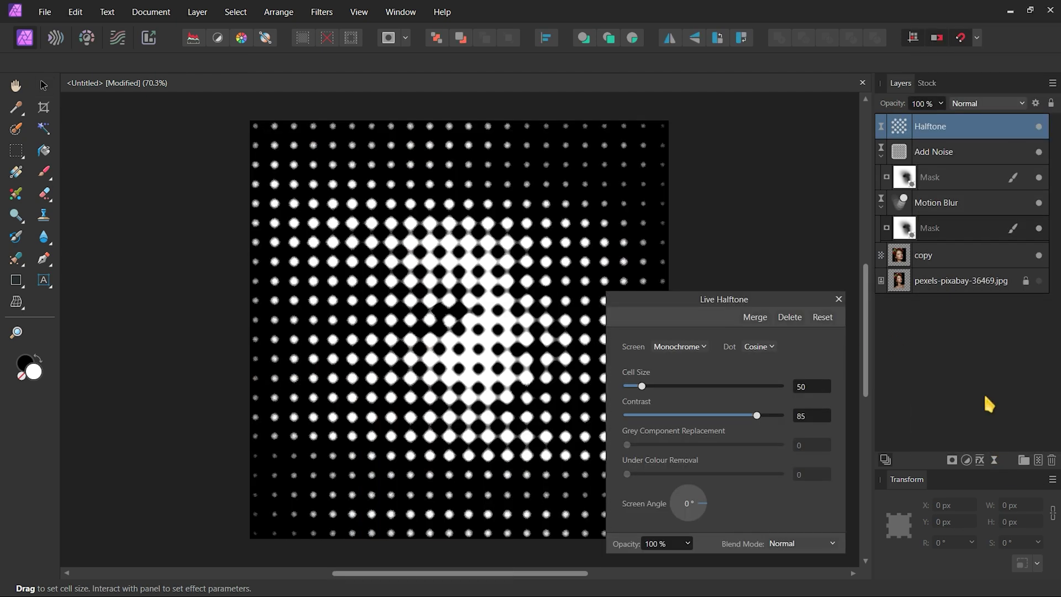
click(688, 348)
click(692, 394)
click(803, 388)
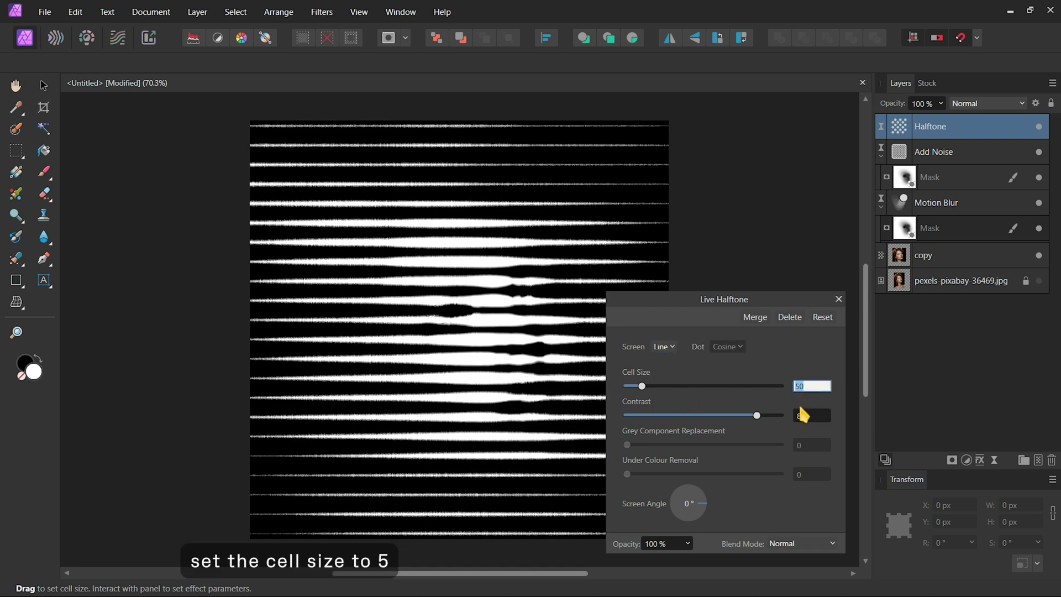
text(5)
key(Return)
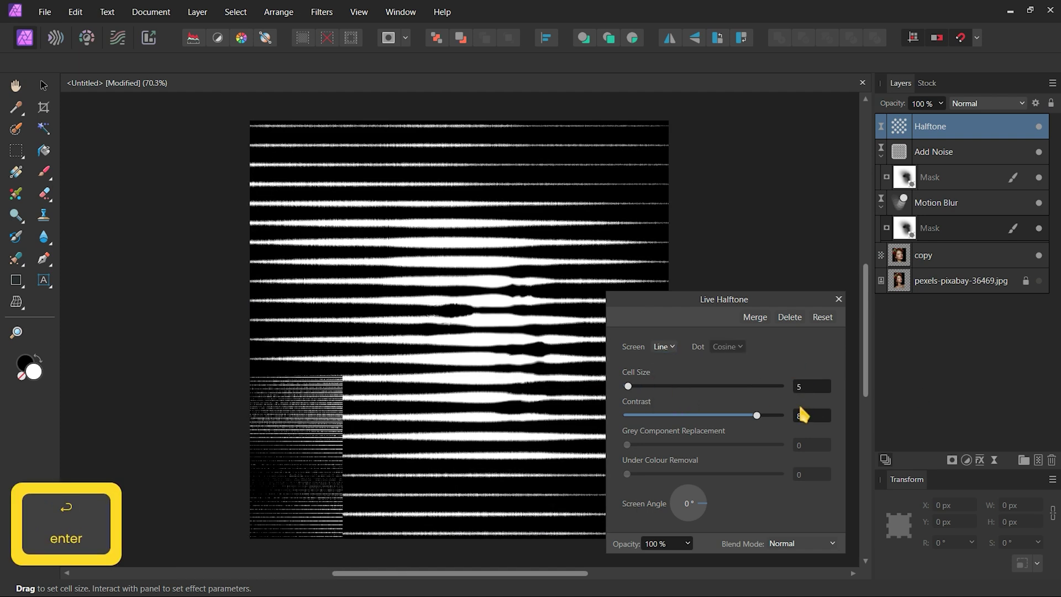
click(813, 416)
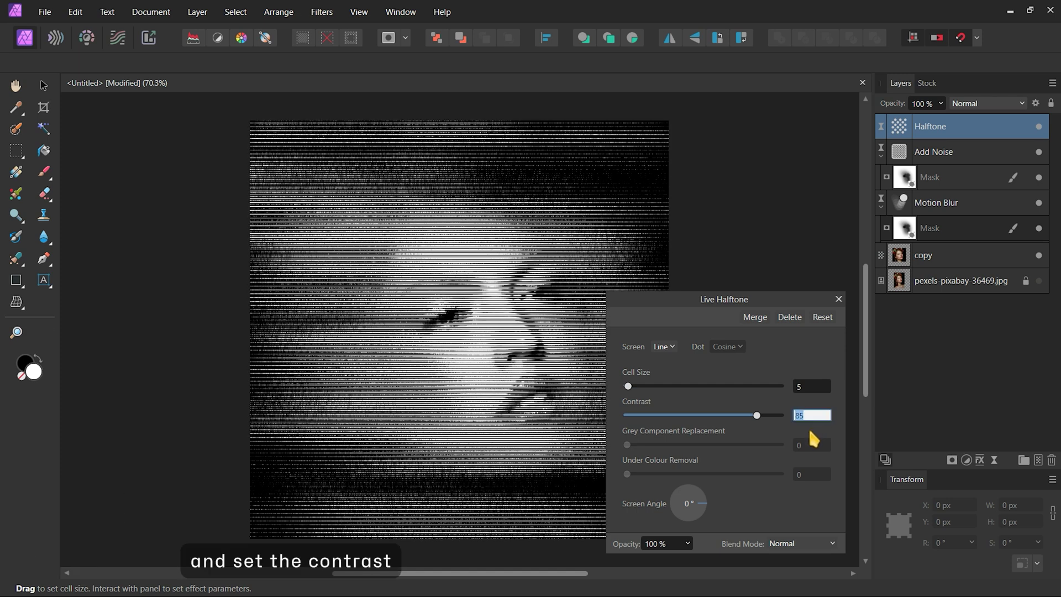
text(50)
key(Return)
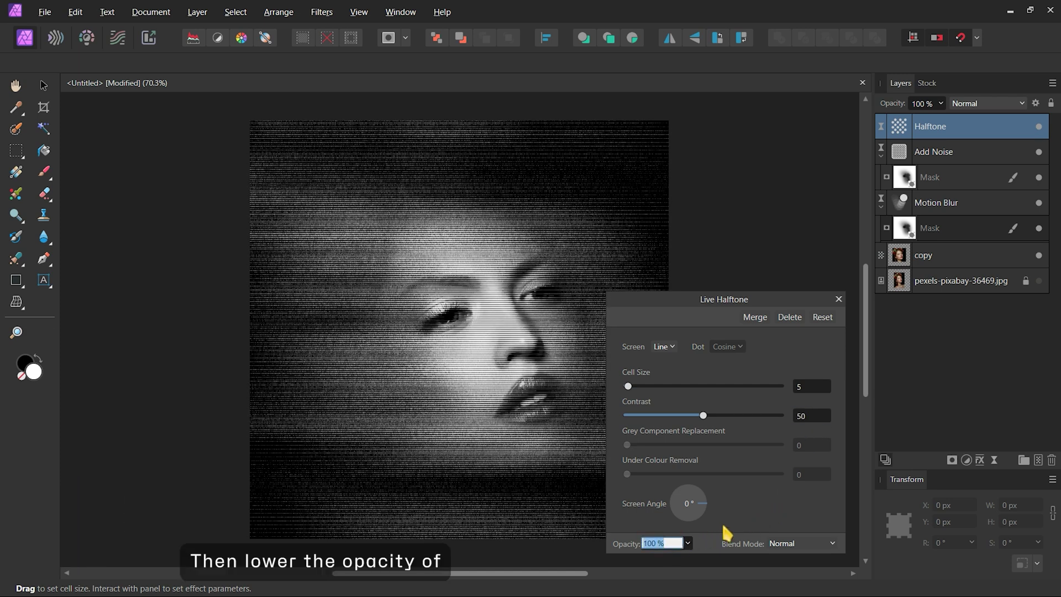
text(75)
key(Return)
click(839, 299)
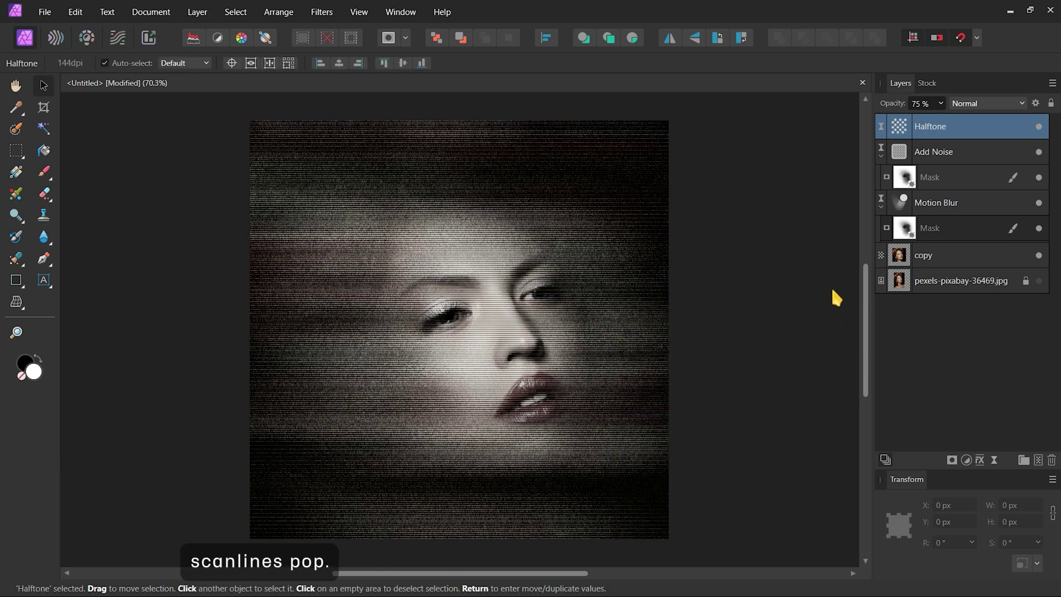
Add a Threshold adjustment set to 65%, with the layer at 60% opacity.
click(833, 290)
click(966, 459)
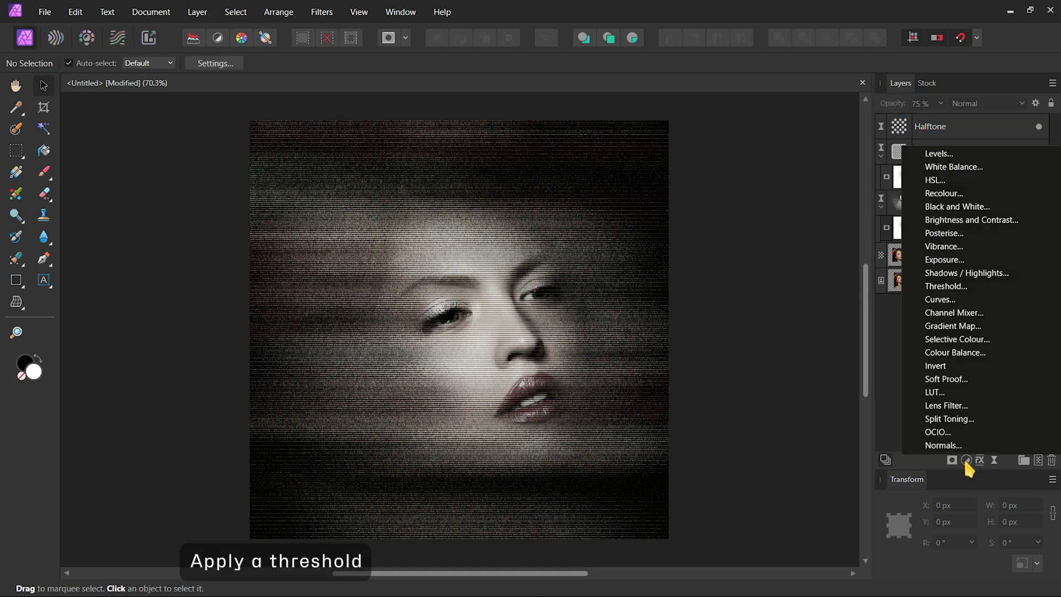
click(968, 285)
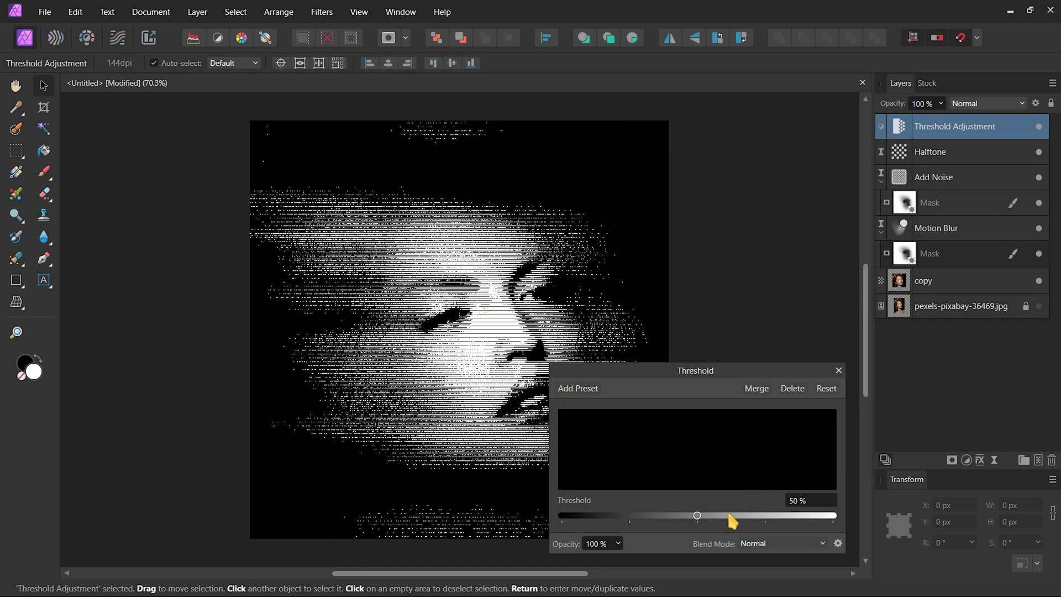
drag(733, 520, 754, 523)
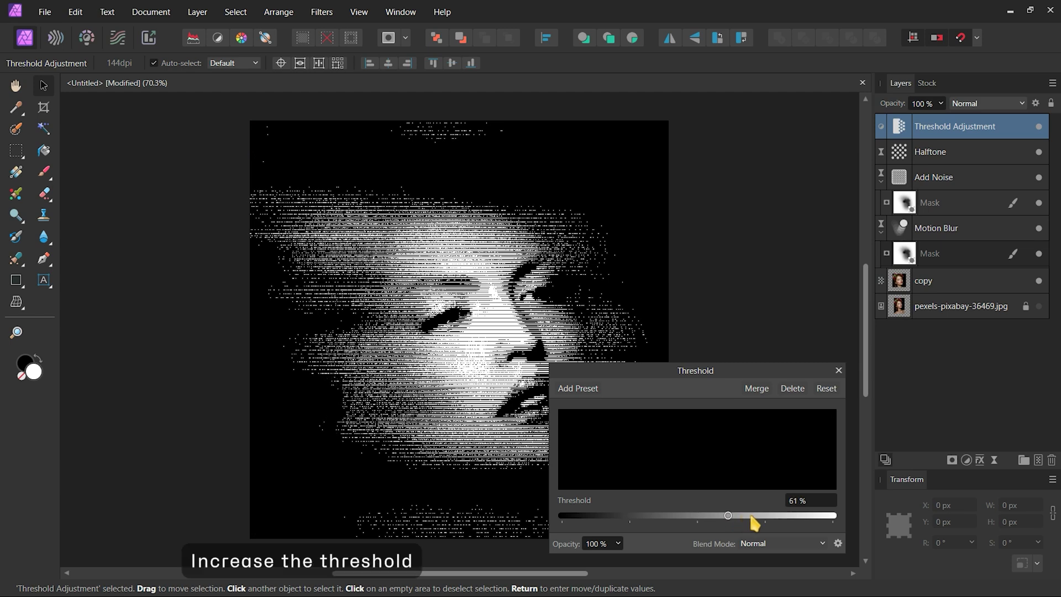
click(794, 501)
text(65)
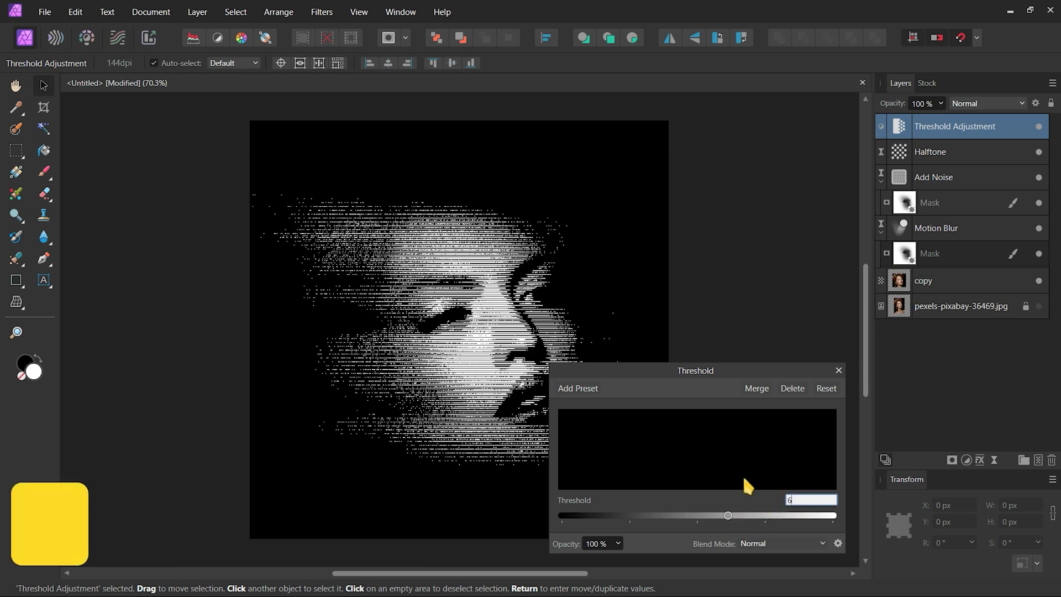
text(5 %)
key(Return)
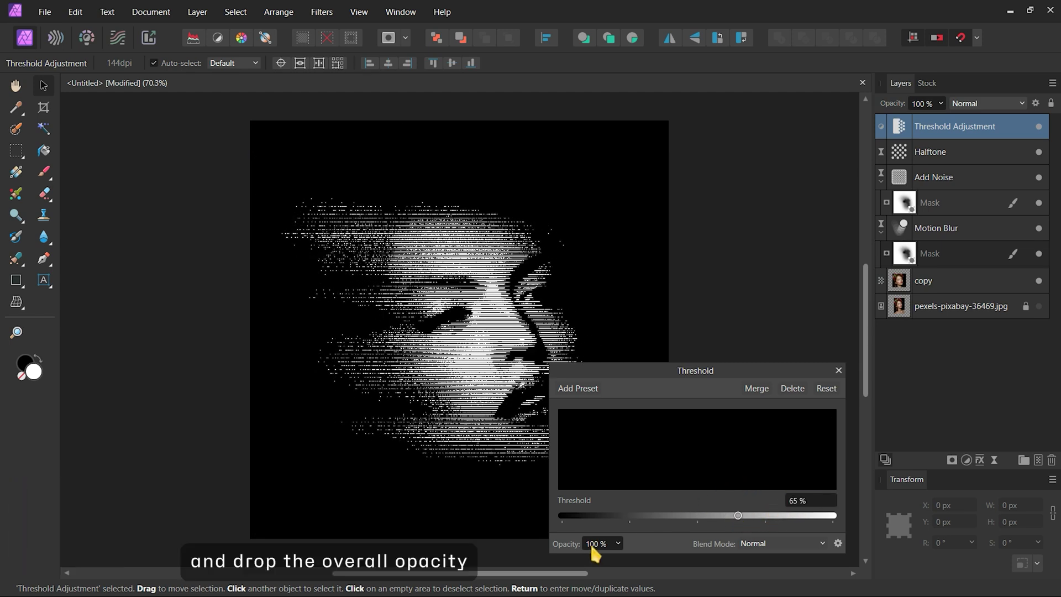
text(0)
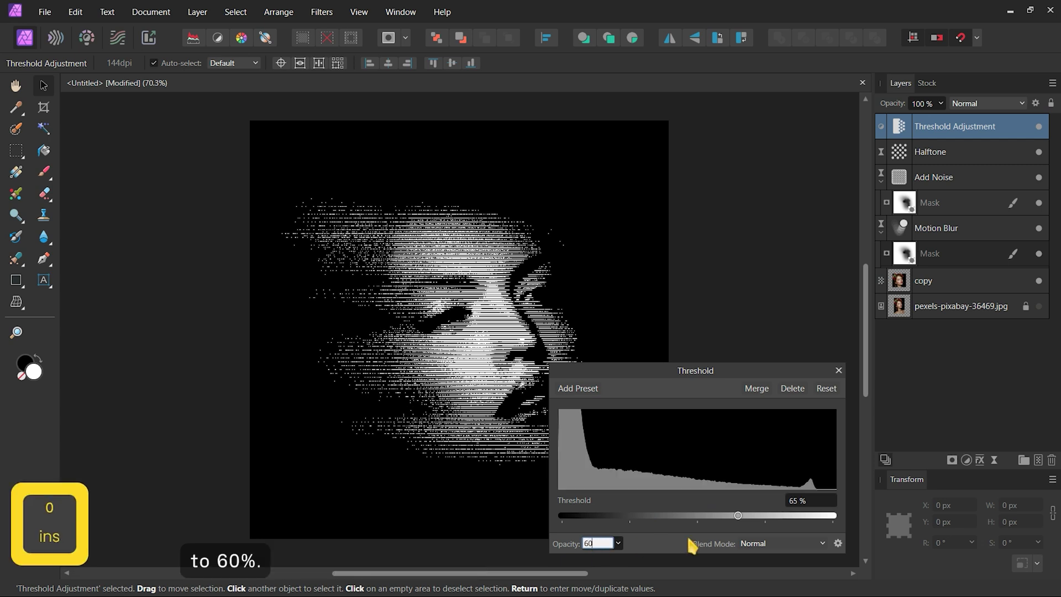
key(Return)
click(838, 371)
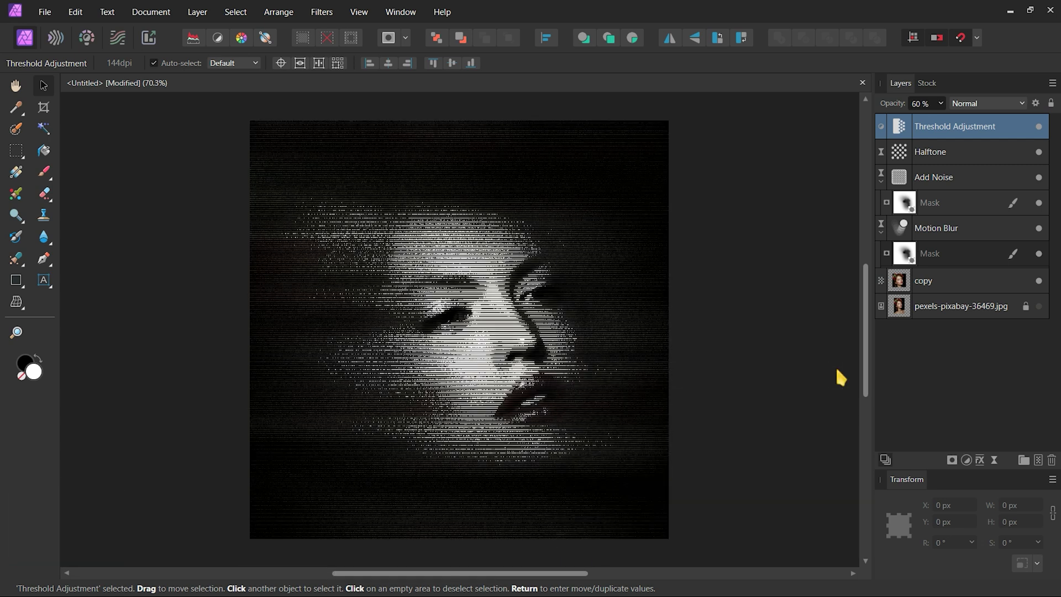
Add a Levels adjustment with black level 10% and white level 90%.
click(903, 374)
click(966, 460)
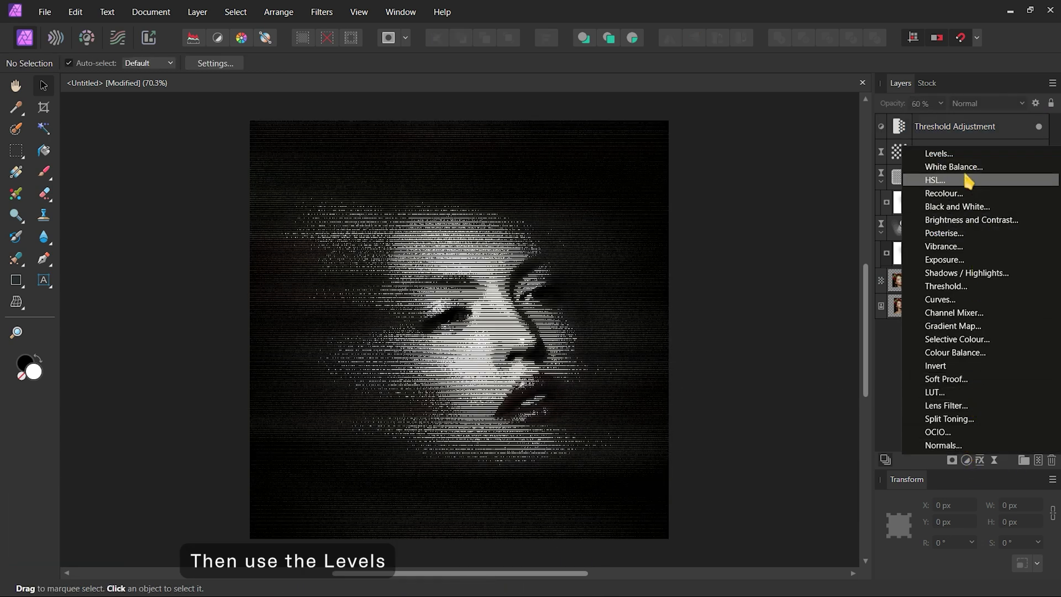
click(953, 154)
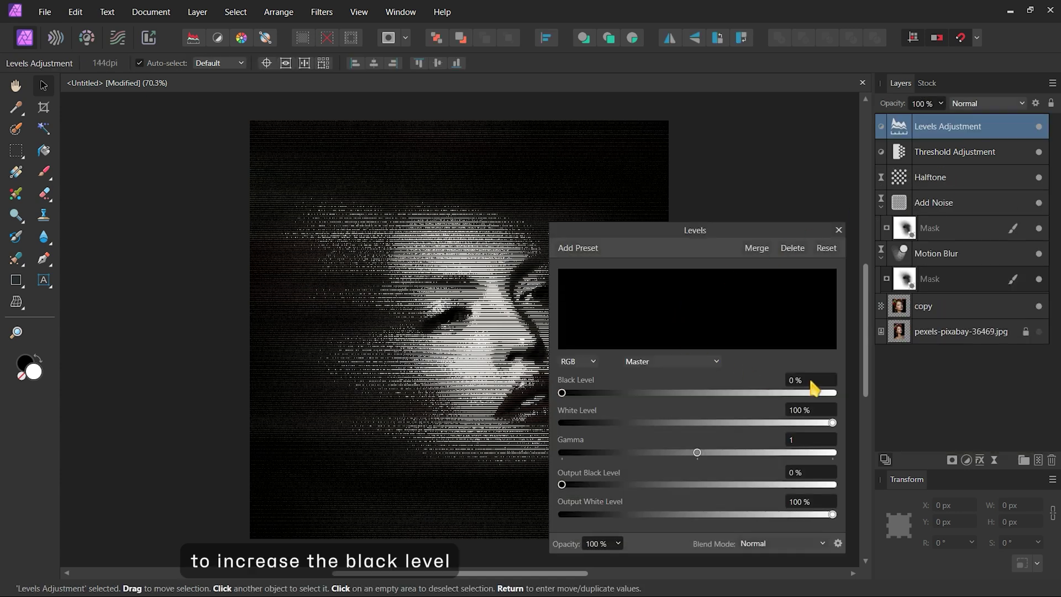
click(802, 380)
text(10)
key(Return)
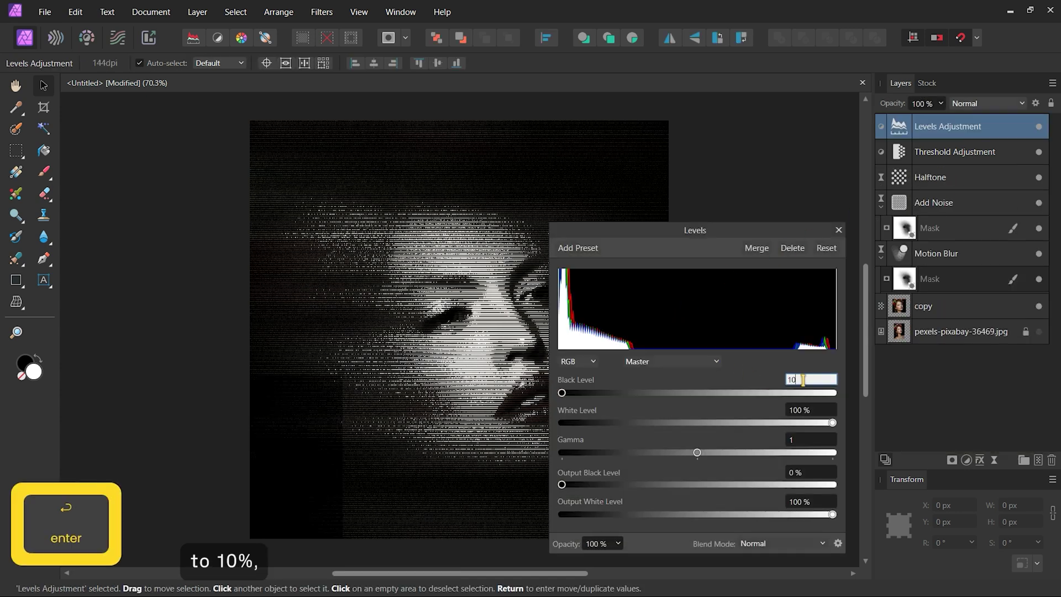
click(806, 409)
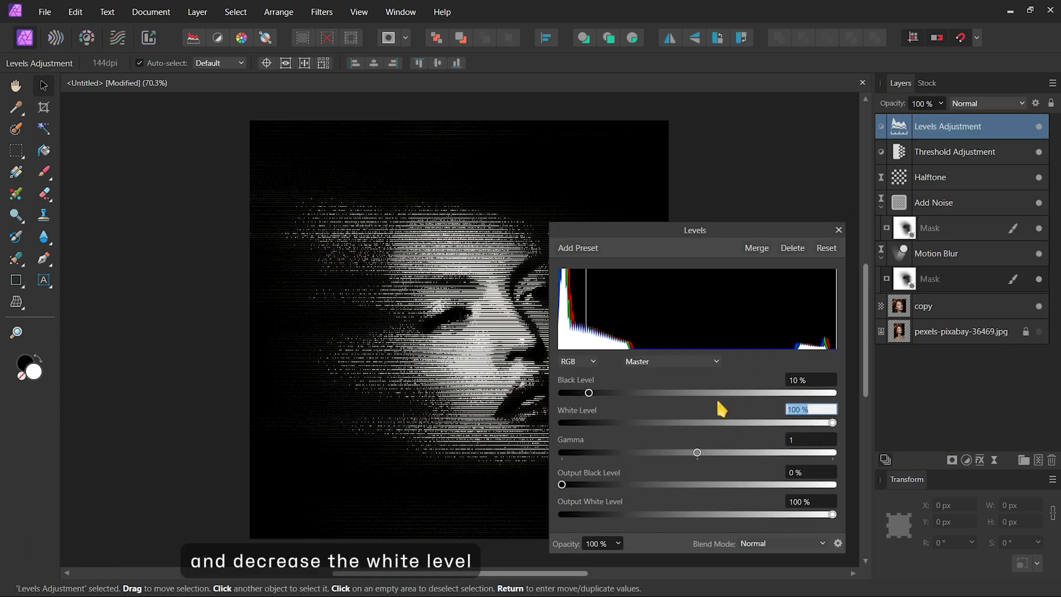
text(90)
key(Return)
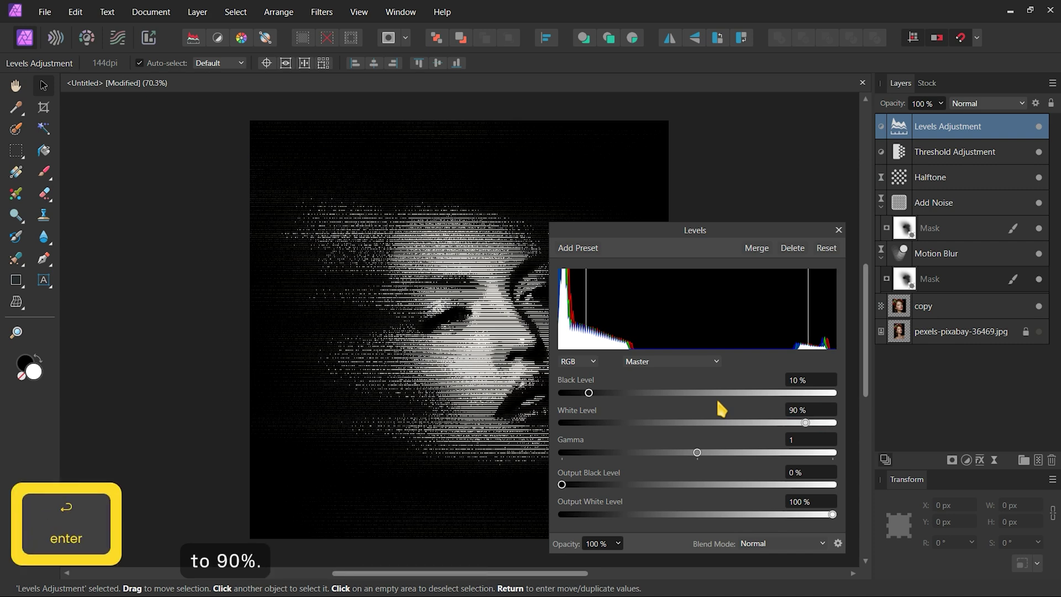
click(837, 232)
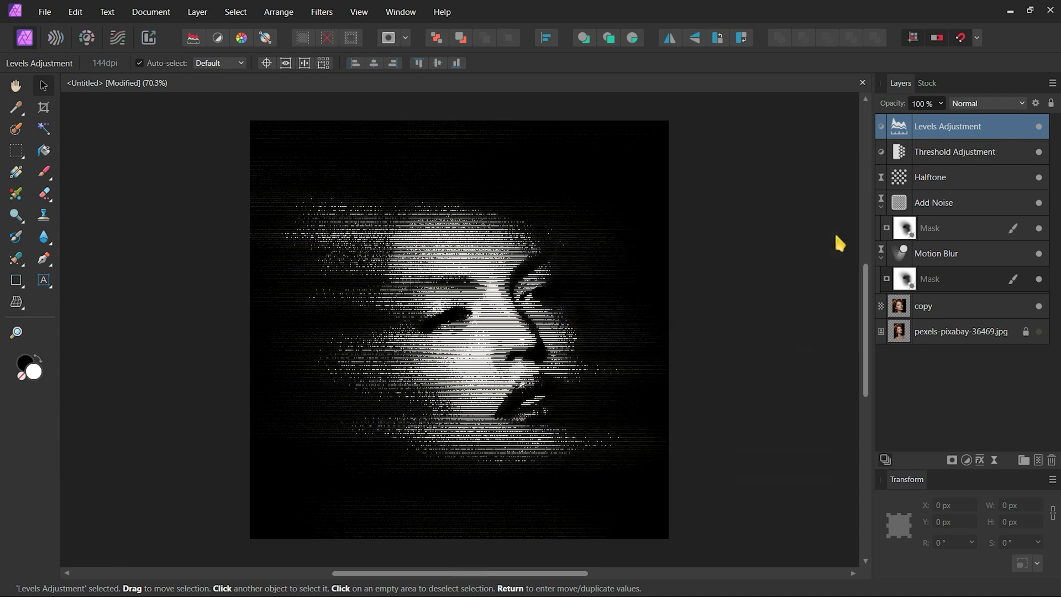
With layers deselected, add a Recolour adjustment: saturation 30%, lightness -10%, hue 240° blue.
key(ctrl+d)
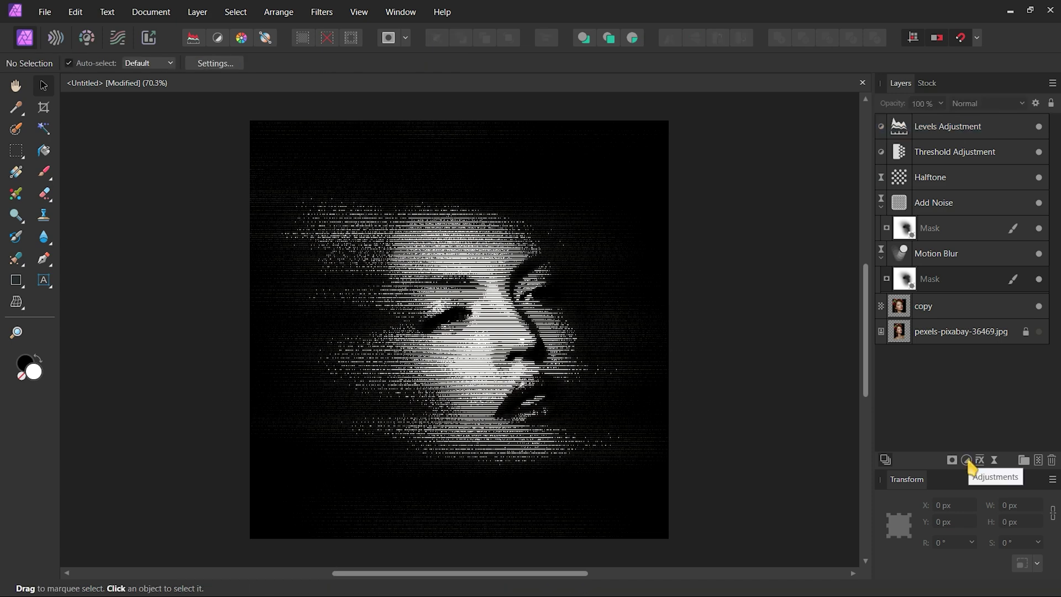
click(967, 460)
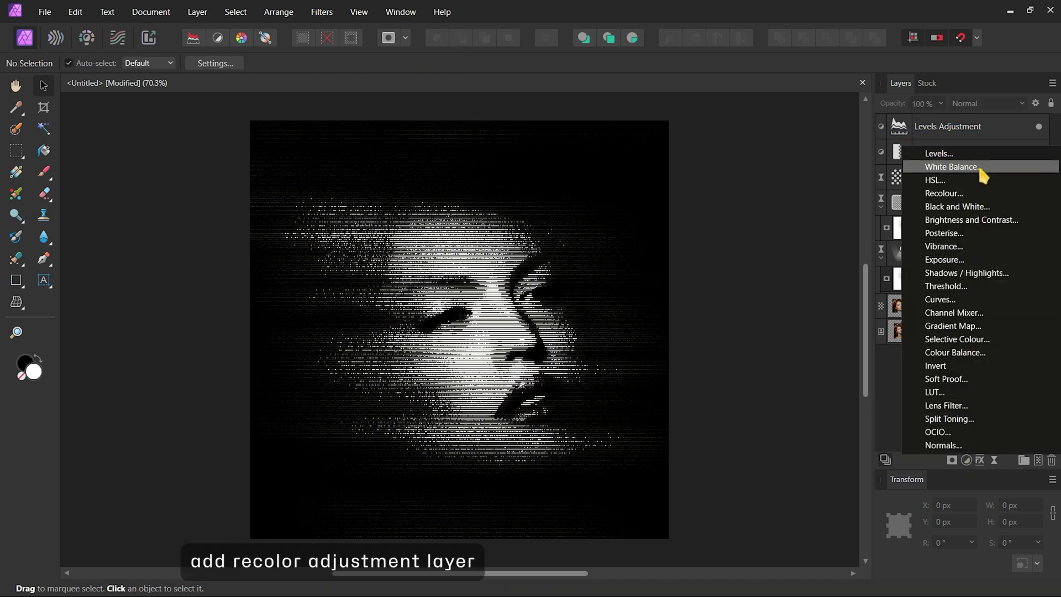
click(976, 198)
click(811, 478)
text(30)
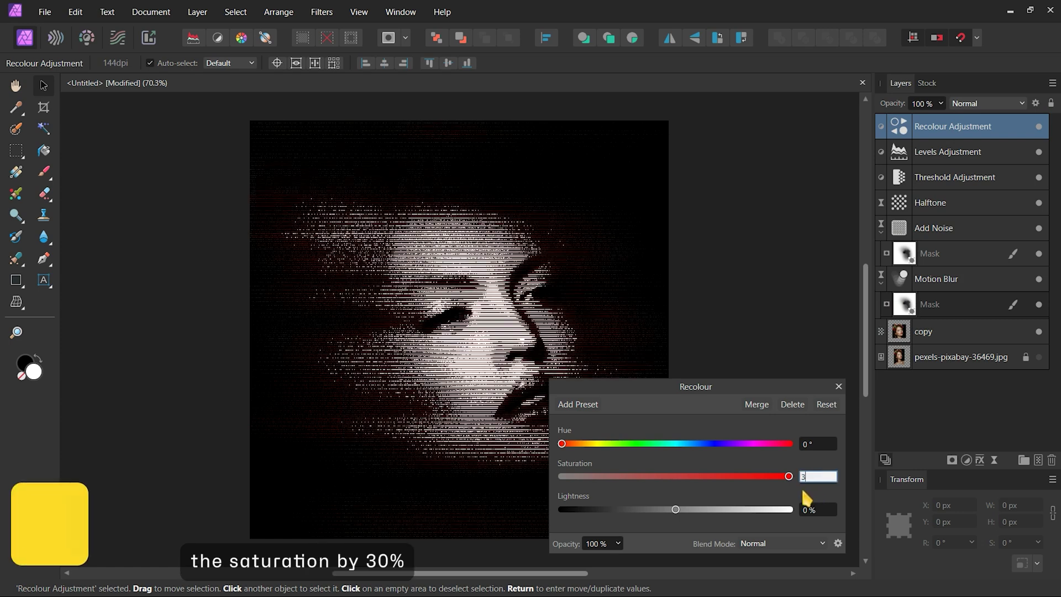
text(%)
key(Return)
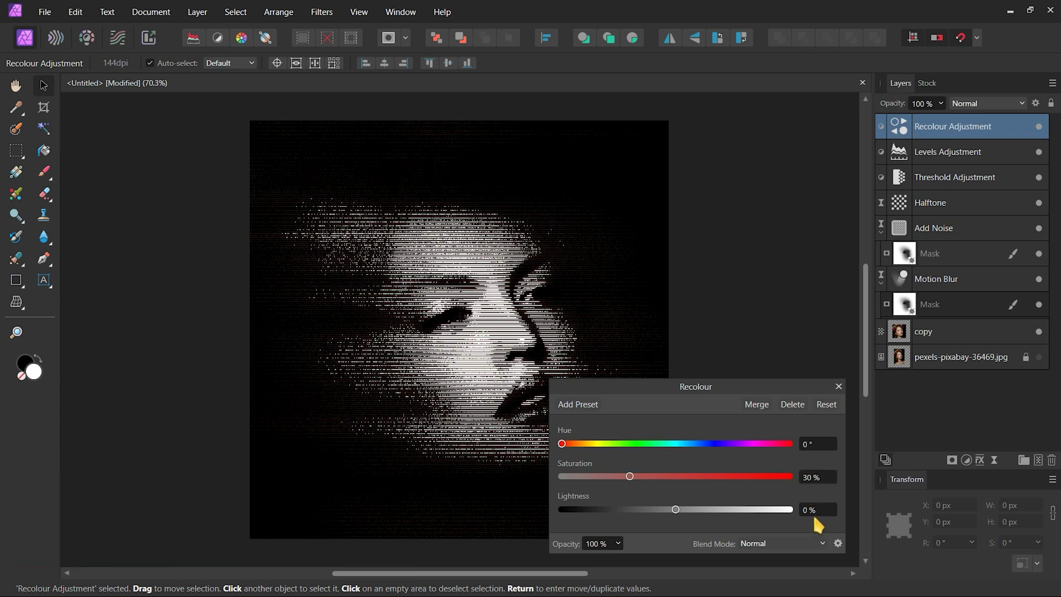
key(Tab)
text(-10)
key(Return)
click(668, 444)
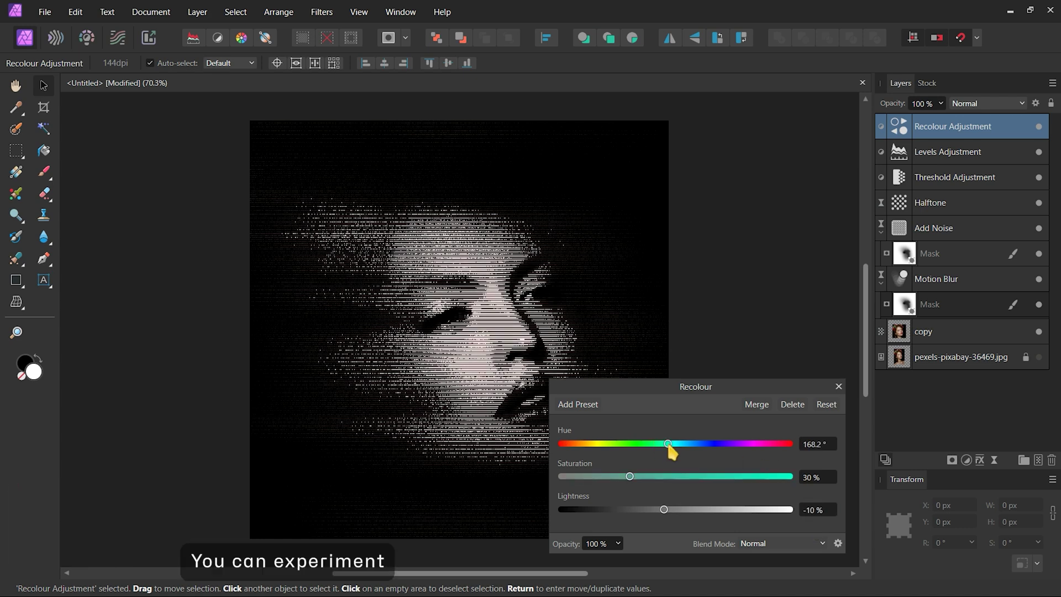
click(714, 445)
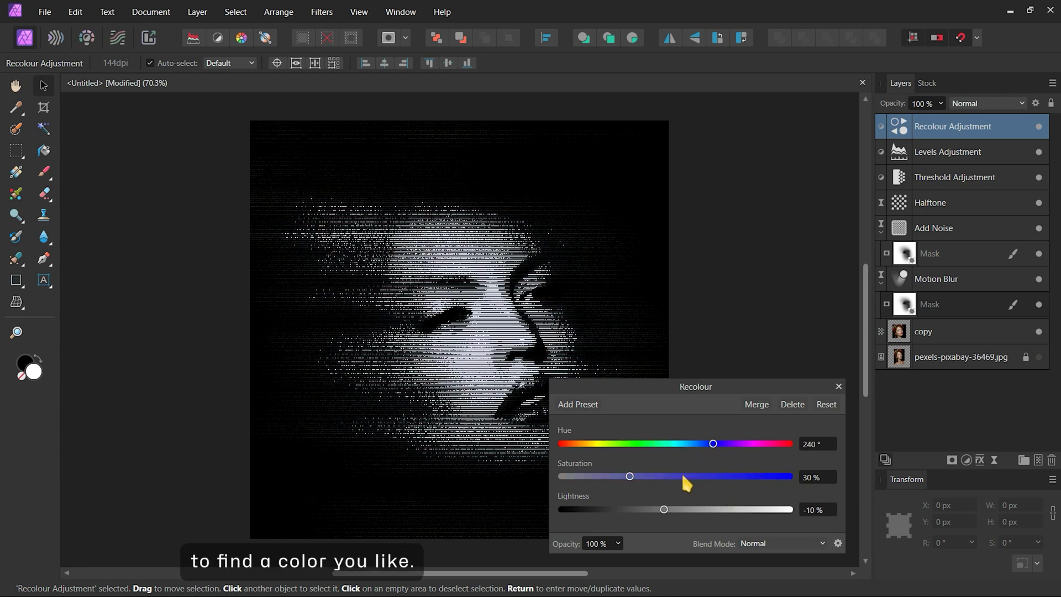
drag(688, 445, 722, 469)
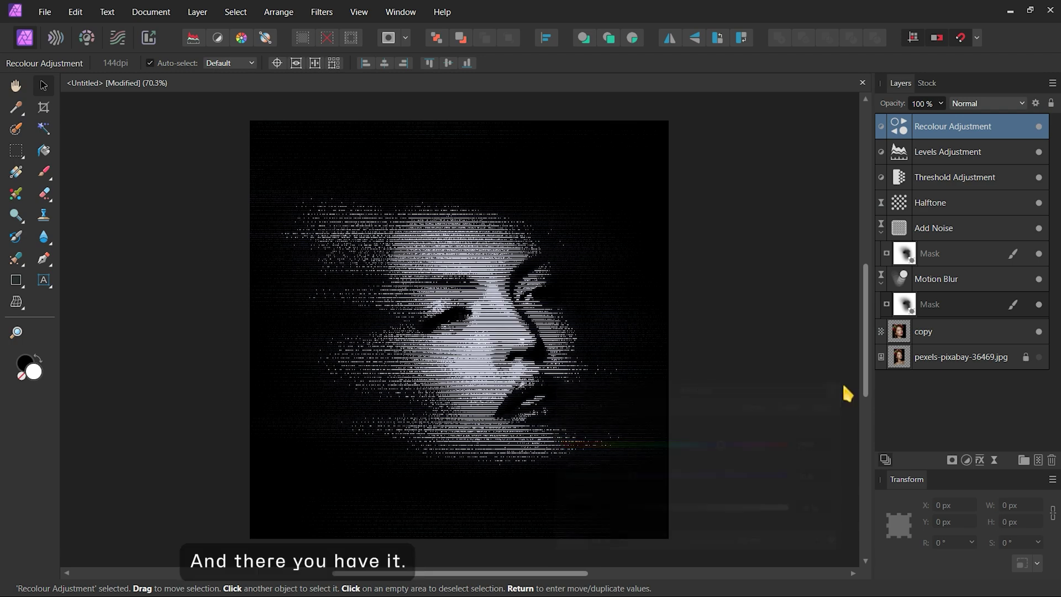